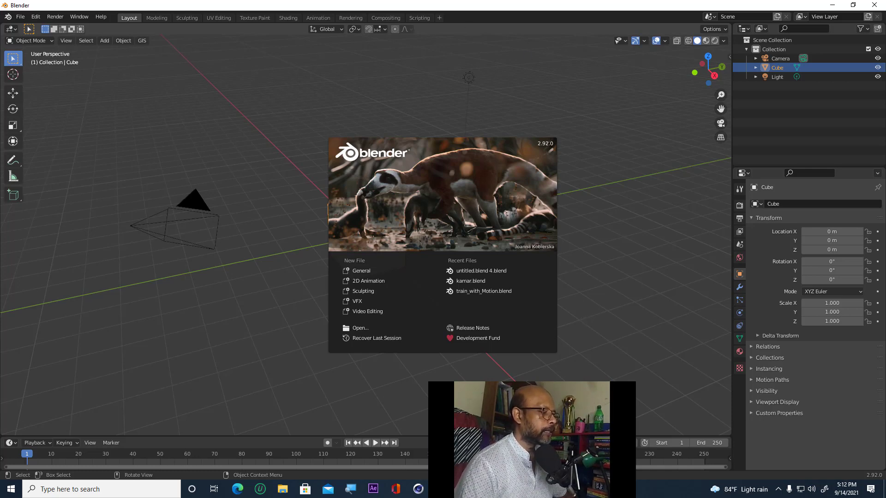
Step: Switch to File Explorer and open the Blander Adon folder on the RABBY (I:) drive
{"action": "mouse_move", "coordinate": [463, 489]}
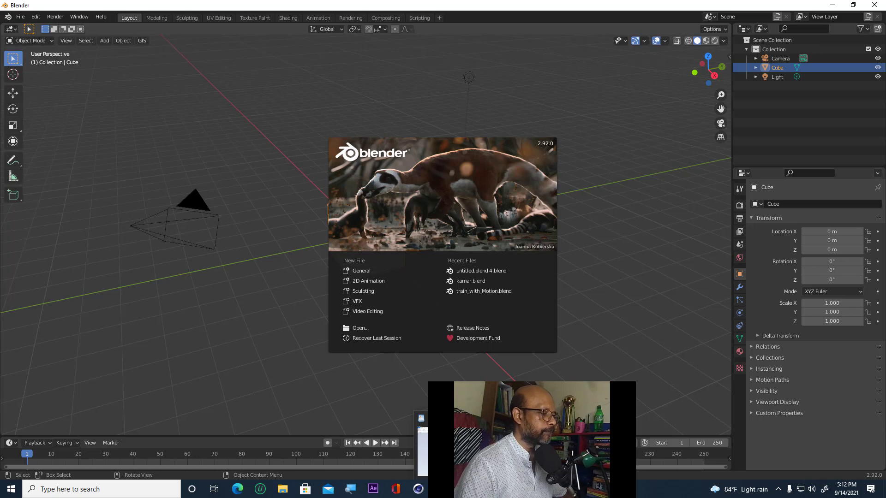
{"action": "left_click", "coordinate": [281, 490]}
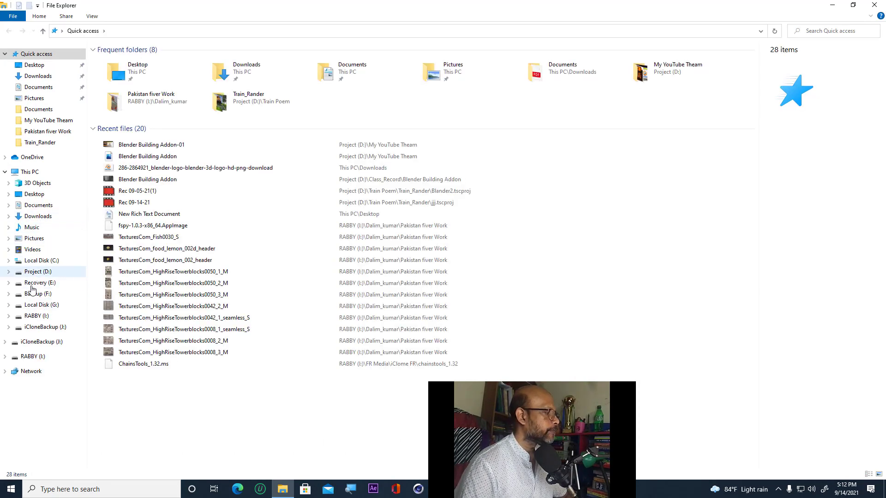
{"action": "left_click", "coordinate": [34, 315]}
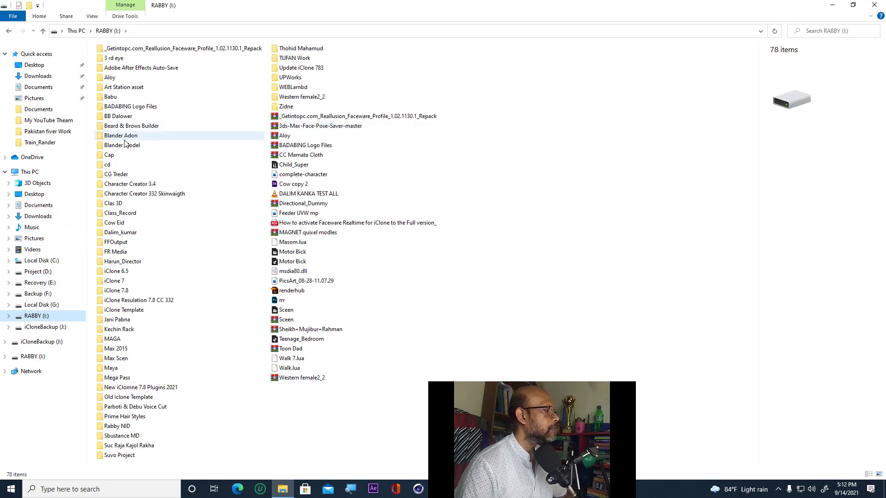
{"action": "left_click", "coordinate": [126, 137]}
{"action": "double_click", "coordinate": [128, 138]}
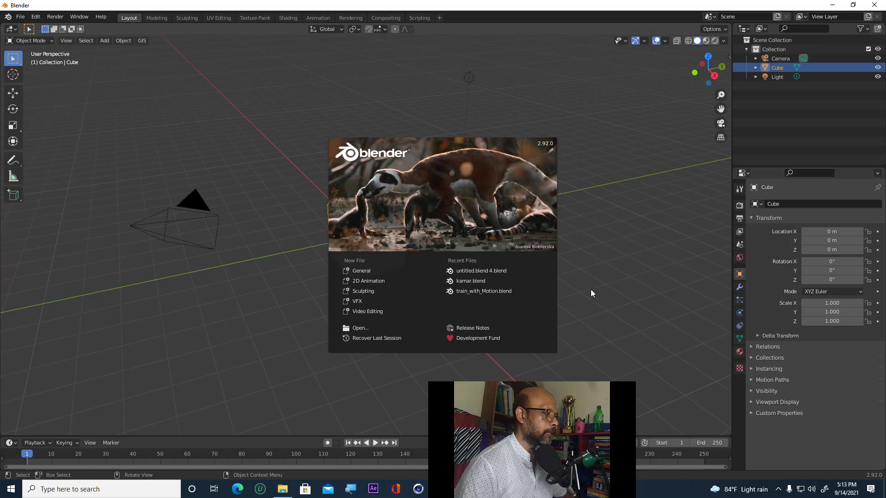
Step: Dismiss the Blender splash screen and add a GIS web basemap with Google as the source and Satellite as the layer
{"action": "left_click", "coordinate": [582, 105]}
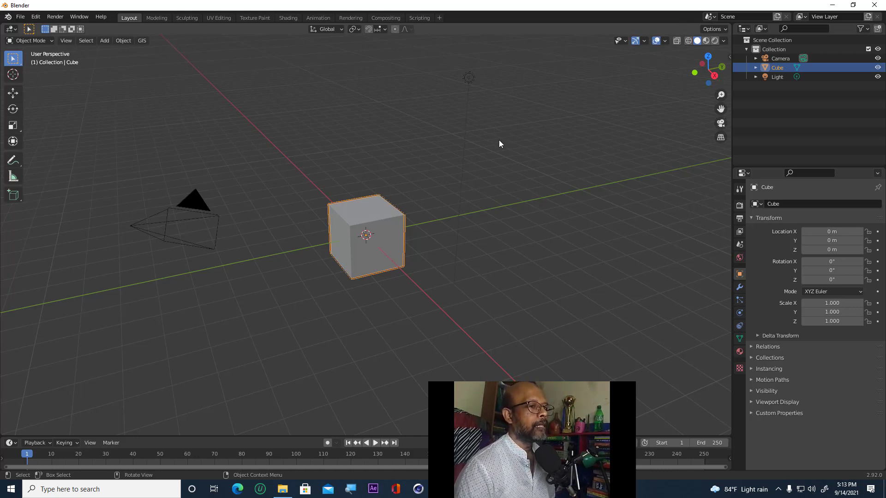
{"action": "left_click", "coordinate": [143, 41]}
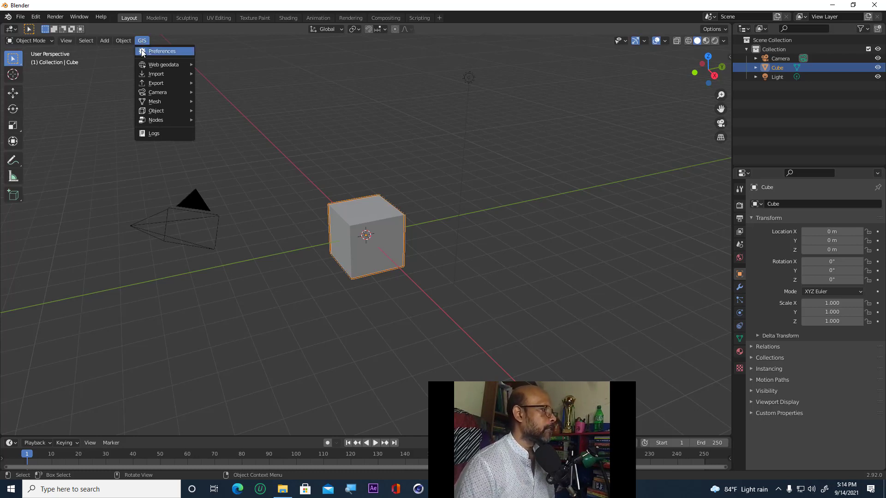
{"action": "mouse_move", "coordinate": [152, 67]}
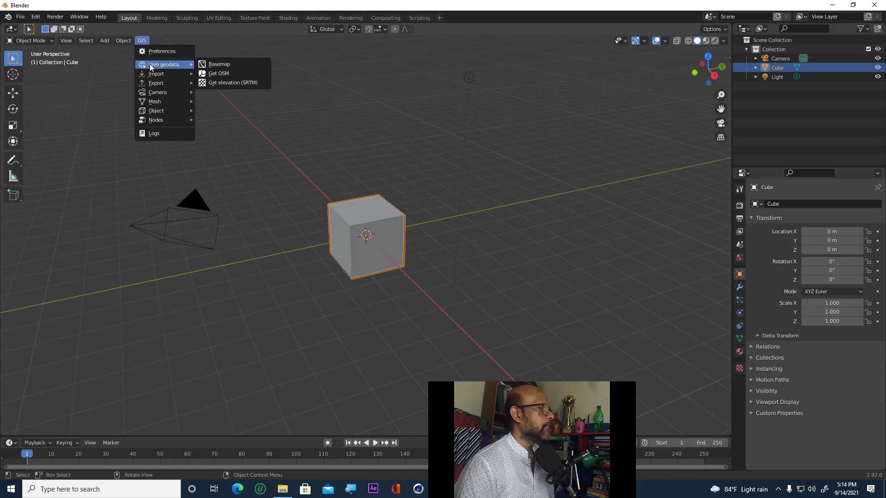
{"action": "left_click", "coordinate": [207, 64]}
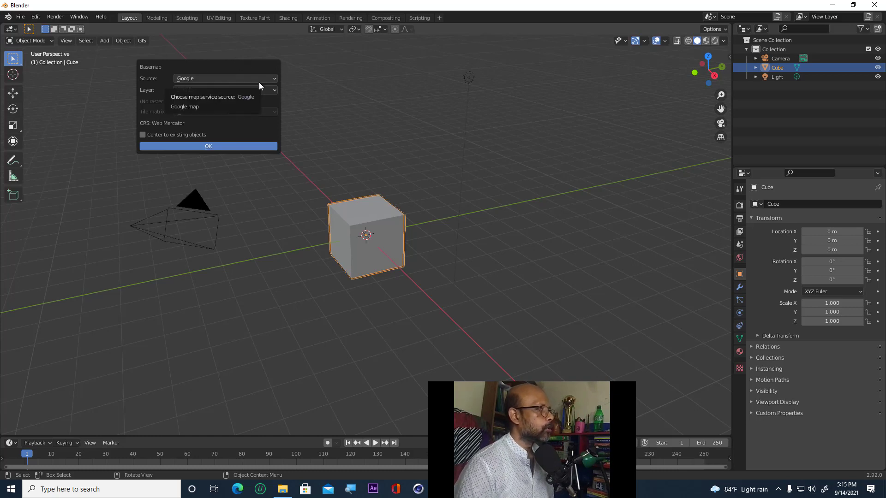
{"action": "left_click", "coordinate": [274, 81]}
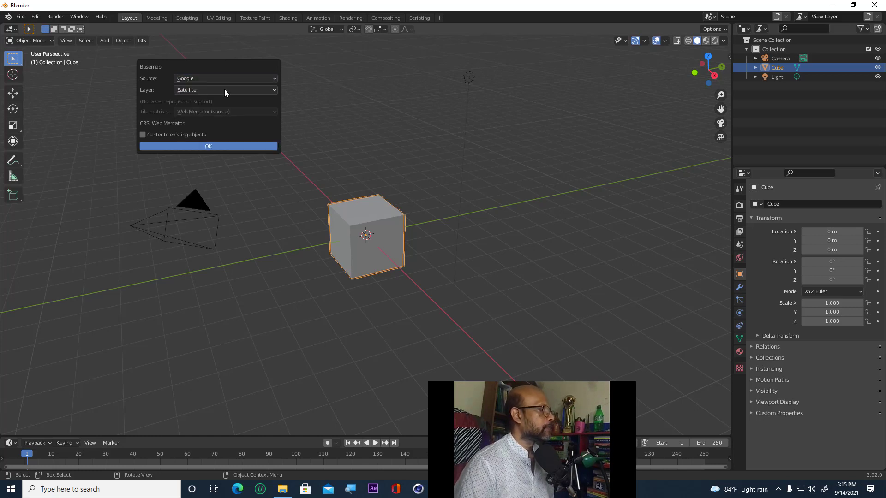
{"action": "left_click", "coordinate": [275, 78]}
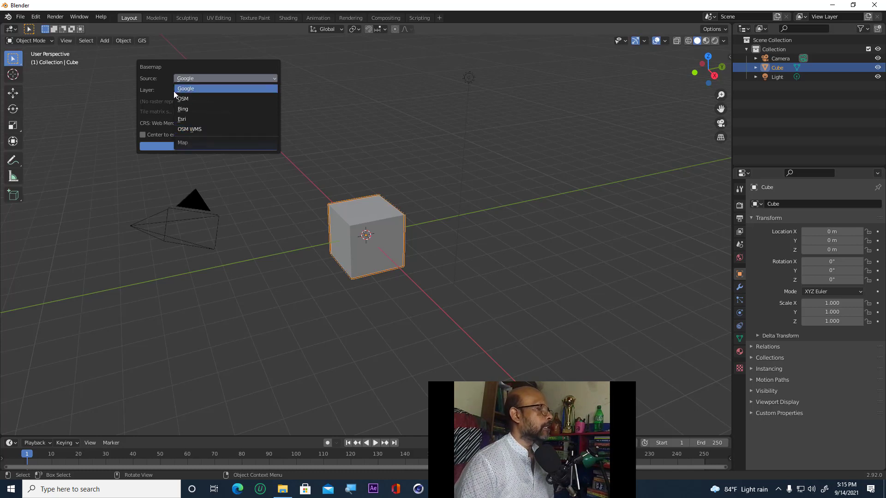
{"action": "left_click", "coordinate": [192, 91]}
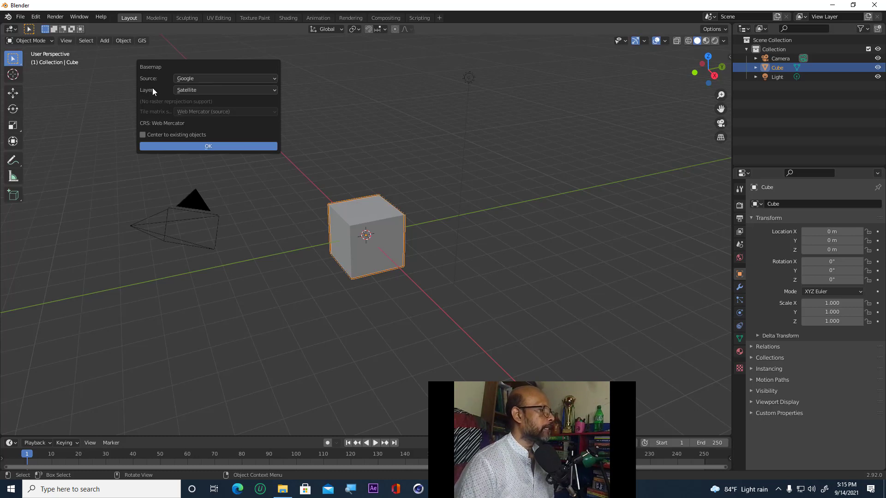
{"action": "left_click", "coordinate": [274, 91]}
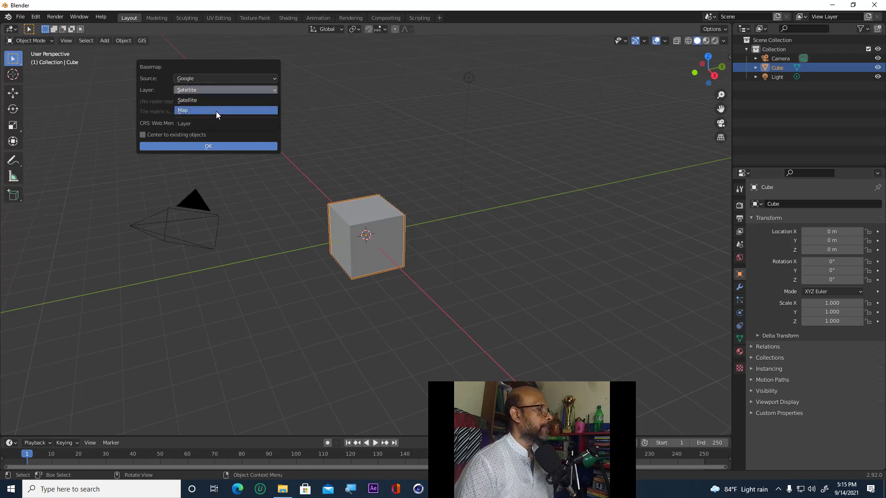
{"action": "left_click", "coordinate": [191, 101]}
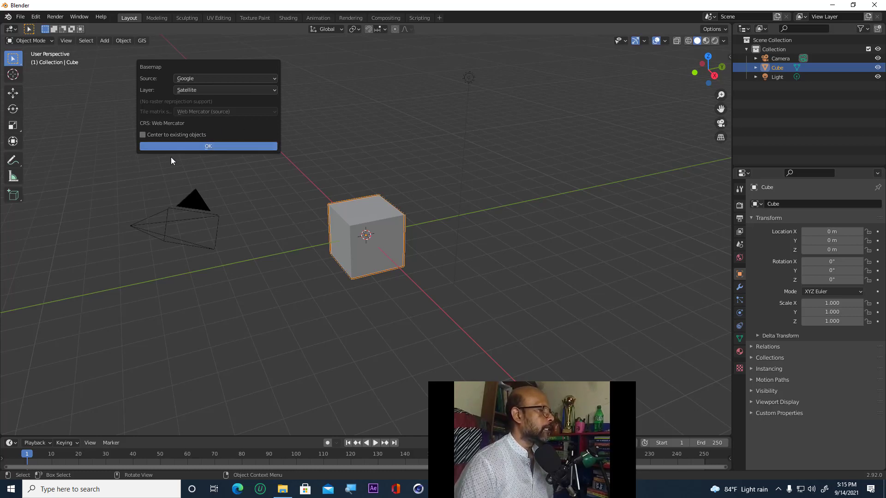
{"action": "left_click", "coordinate": [211, 146]}
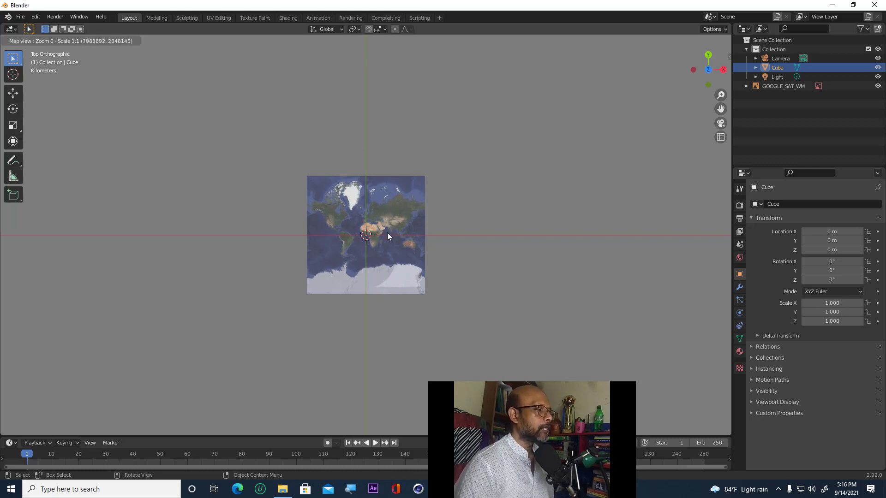
Step: Examine the satellite basemap closely around Bangladesh, its main rivers and the delta north of the Bay of Bengal
{"action": "scroll", "coordinate": [387, 235], "scroll_direction": "up", "scroll_amount": 2}
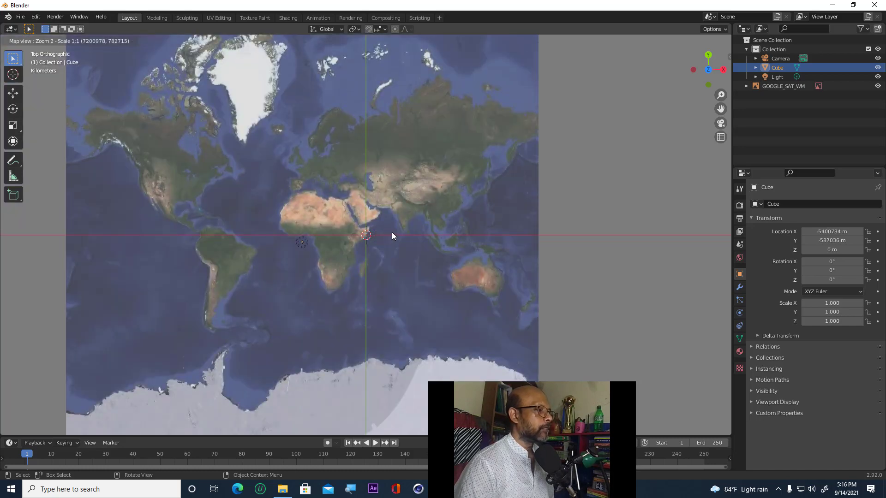
{"action": "scroll", "coordinate": [410, 212], "scroll_direction": "up", "scroll_amount": 1}
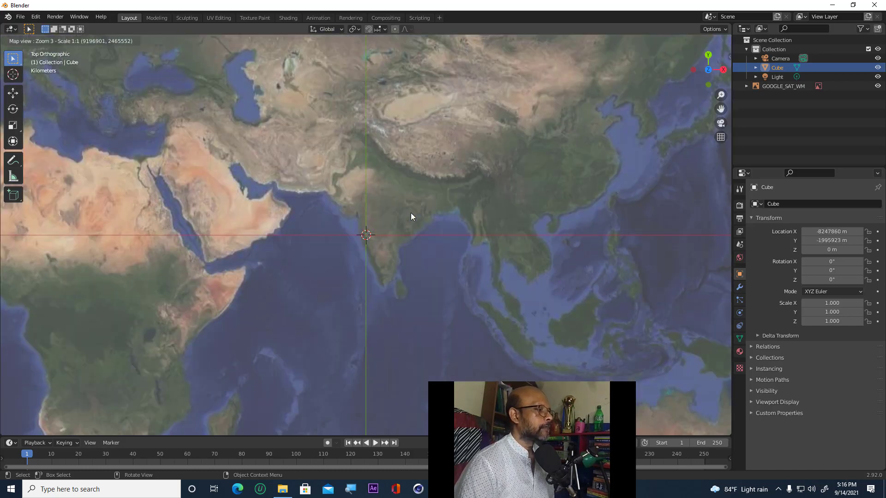
{"action": "scroll", "coordinate": [411, 212], "scroll_direction": "up", "scroll_amount": 1, "text": "ctrl"}
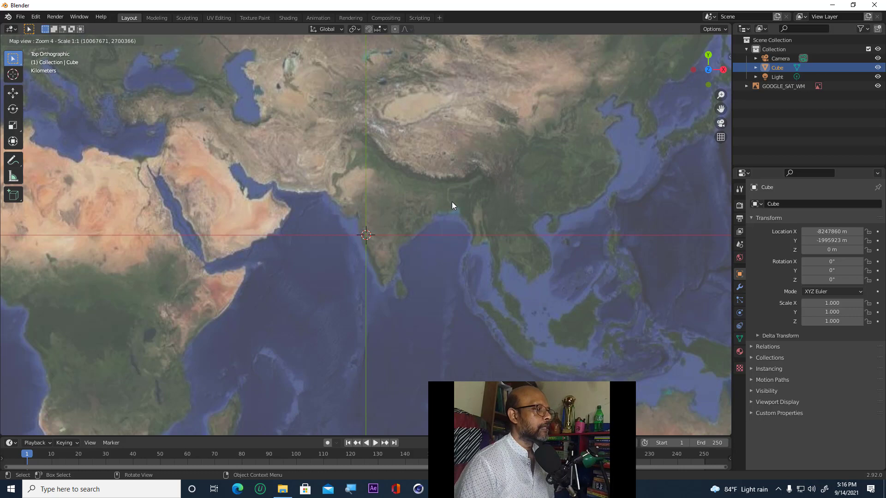
{"action": "scroll", "coordinate": [459, 203], "scroll_direction": "up", "scroll_amount": 1}
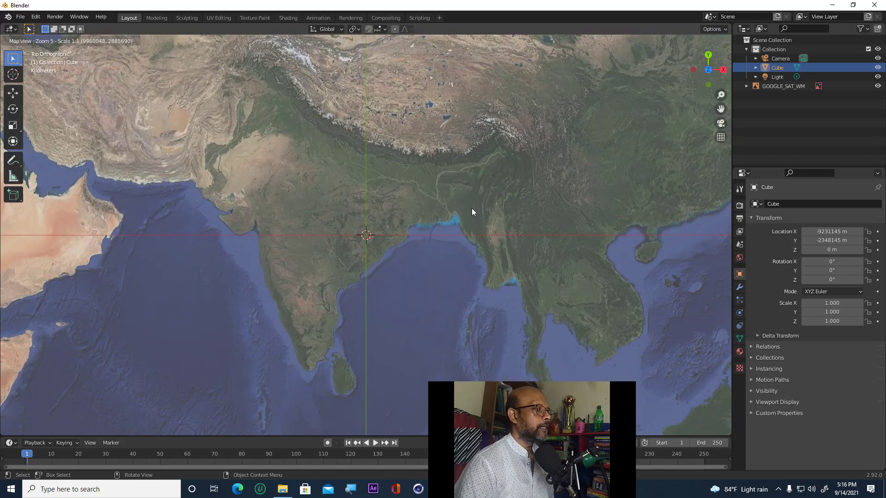
{"action": "scroll", "coordinate": [468, 207], "scroll_direction": "up", "scroll_amount": 1}
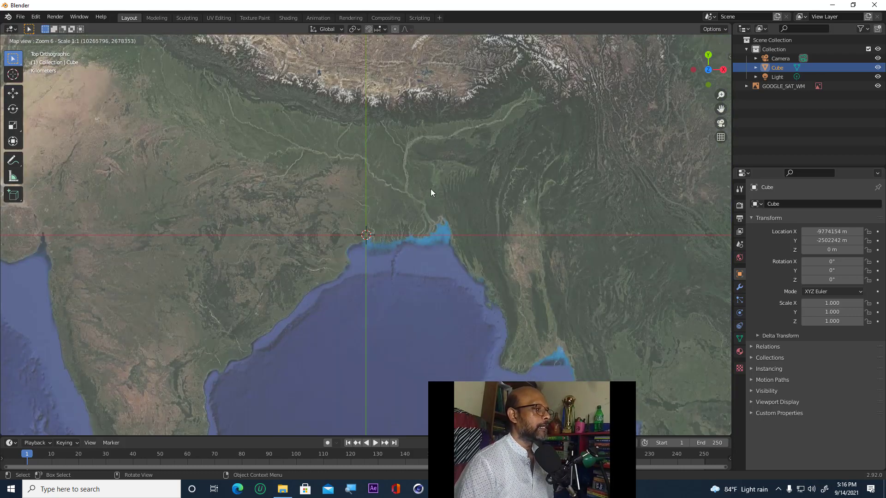
{"action": "scroll", "coordinate": [420, 192], "scroll_direction": "up", "scroll_amount": 1}
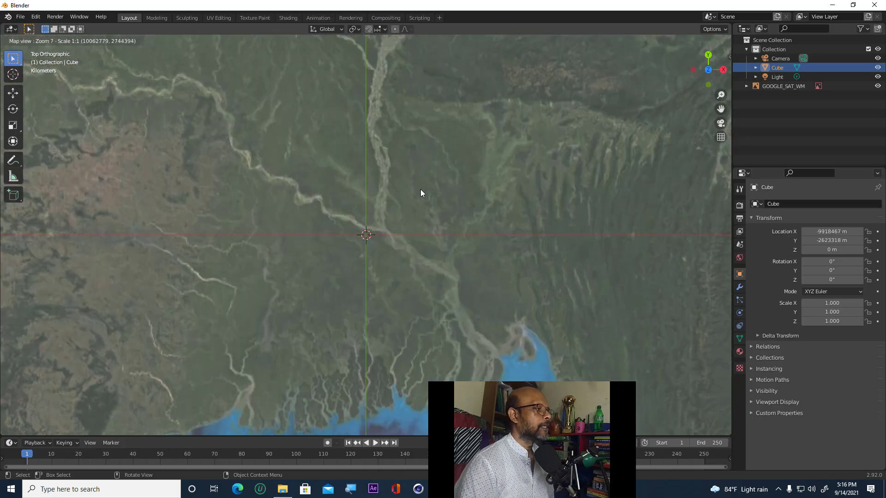
{"action": "scroll", "coordinate": [397, 169], "scroll_direction": "up", "scroll_amount": 1}
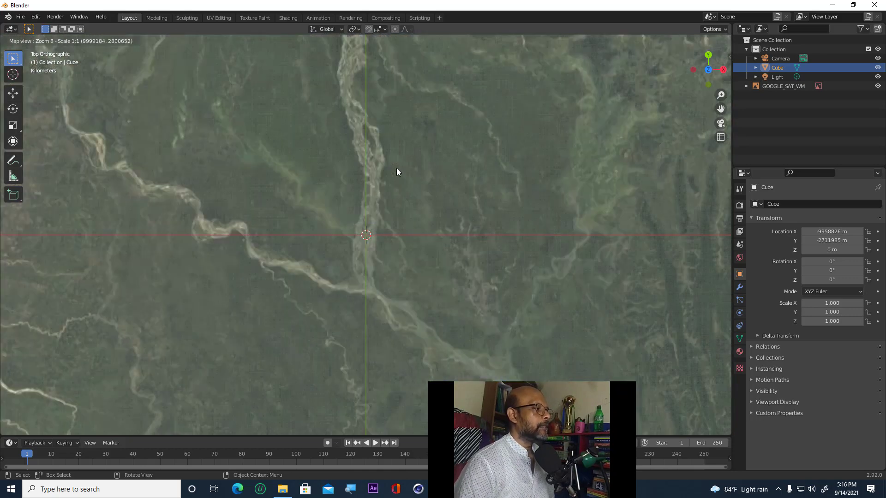
{"action": "scroll", "coordinate": [391, 157], "scroll_direction": "up", "scroll_amount": 1}
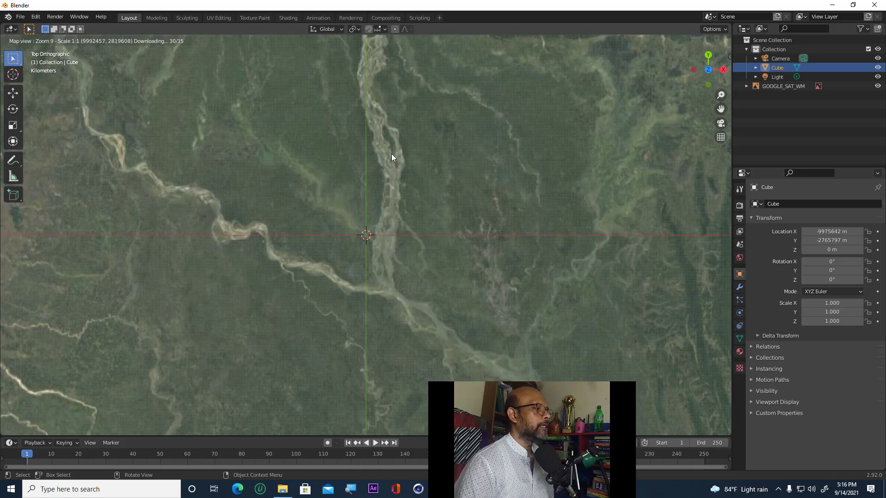
{"action": "scroll", "coordinate": [387, 171], "scroll_direction": "up", "scroll_amount": 2}
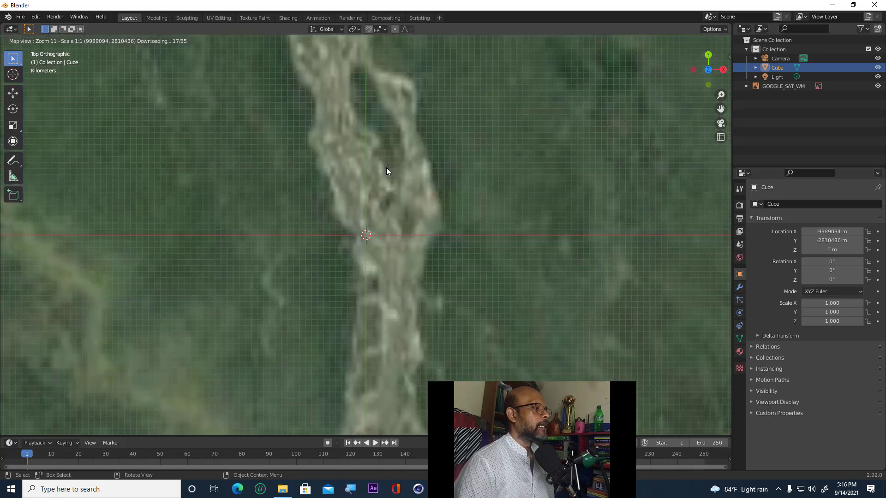
{"action": "scroll", "coordinate": [375, 174], "scroll_direction": "down", "scroll_amount": 4}
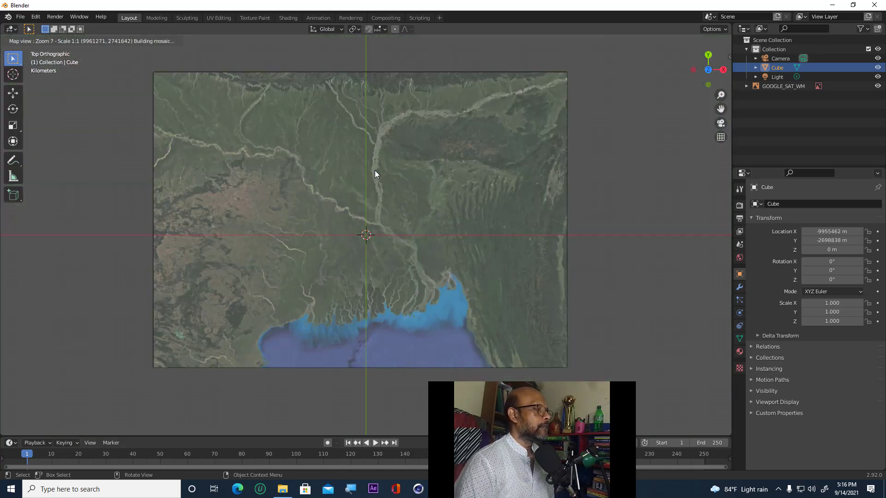
{"action": "scroll", "coordinate": [375, 174], "scroll_direction": "up", "scroll_amount": 1}
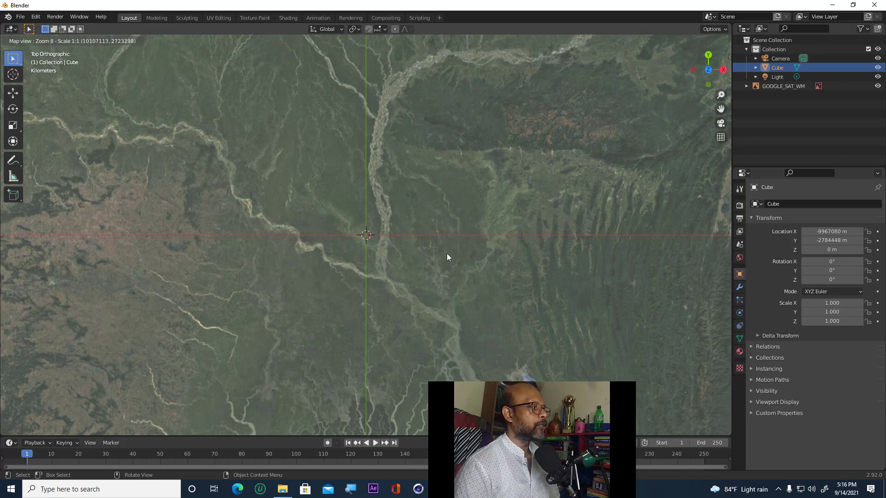
{"action": "middle_click_drag", "start_coordinate": [444, 253], "coordinate": [446, 189]}
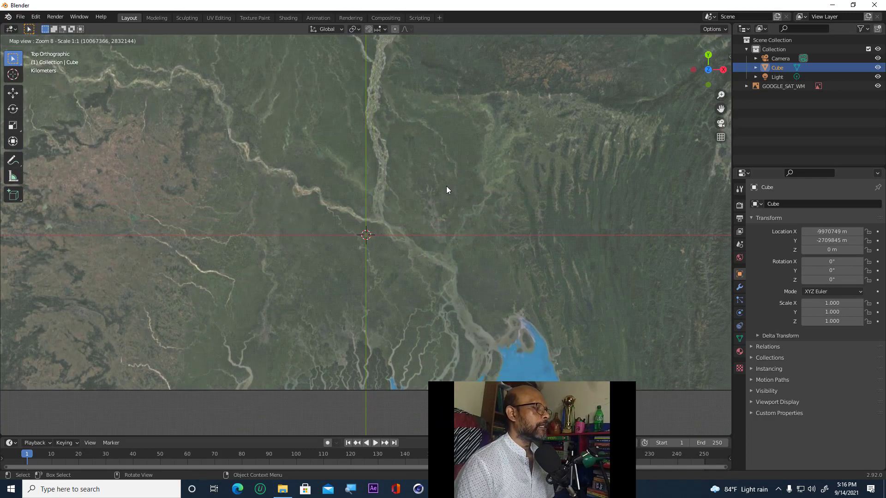
{"action": "middle_click_drag", "start_coordinate": [428, 252], "coordinate": [387, 247]}
{"action": "scroll", "coordinate": [383, 237], "scroll_direction": "up", "scroll_amount": 1}
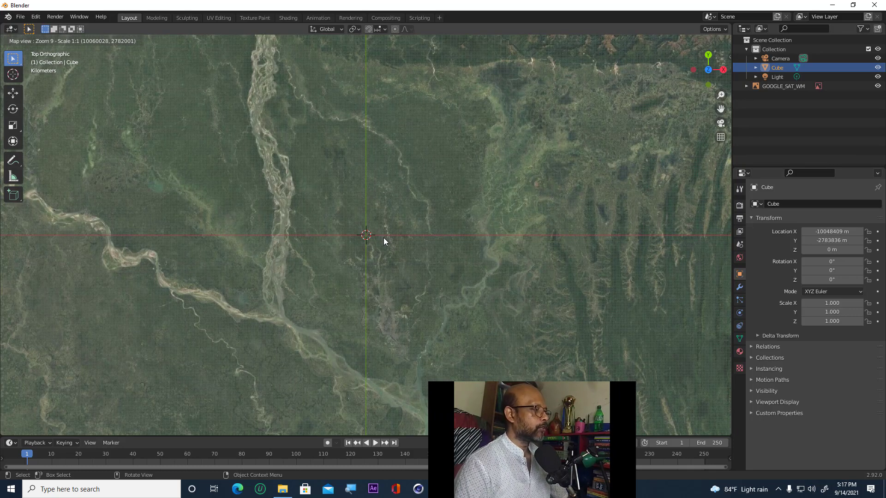
Step: Open the basemap's go-to settings and enter Malibagh as the place to find
{"action": "key", "text": "g"}
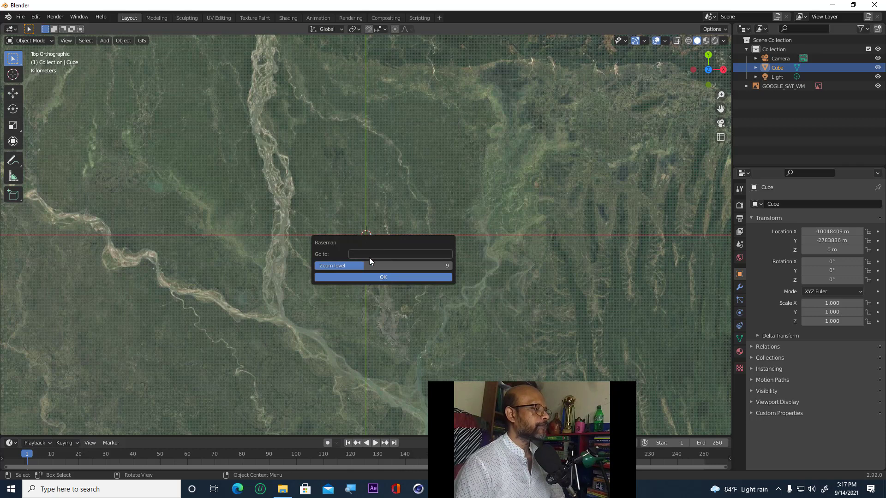
{"action": "left_click", "coordinate": [356, 255]}
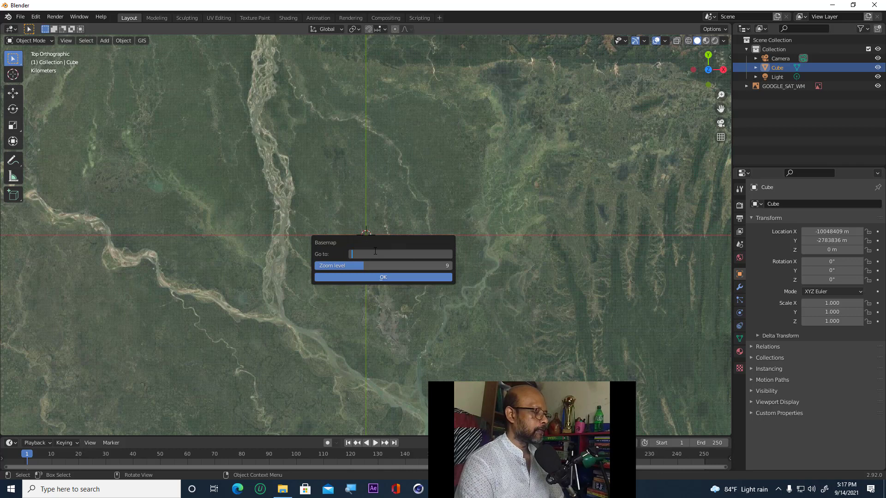
{"action": "type", "text": "a"}
{"action": "key", "text": "BackSpace"}
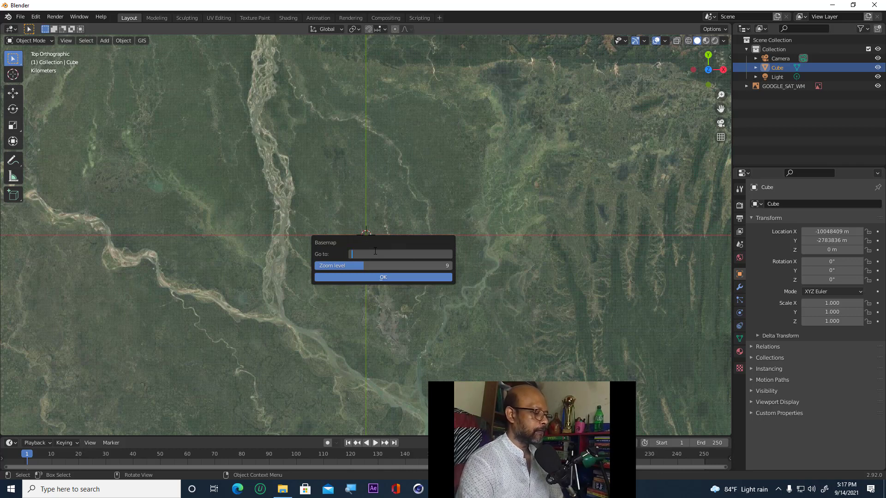
{"action": "type", "text": "Ma"}
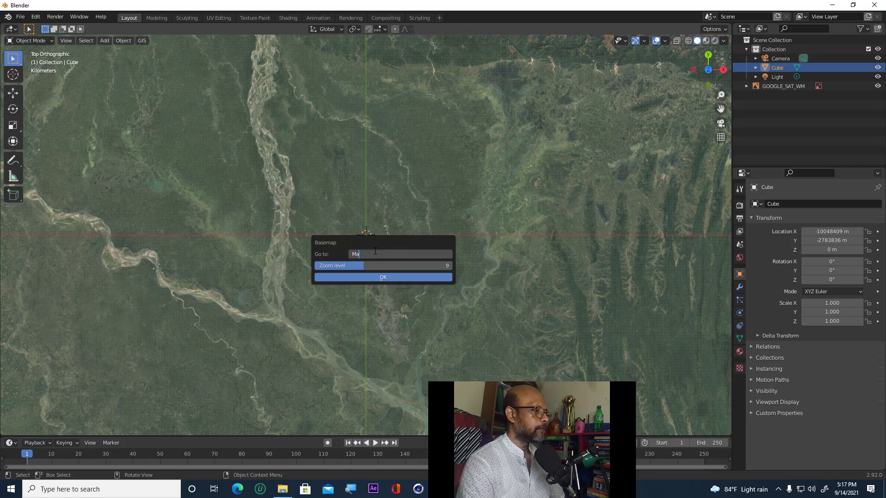
{"action": "type", "text": "li"}
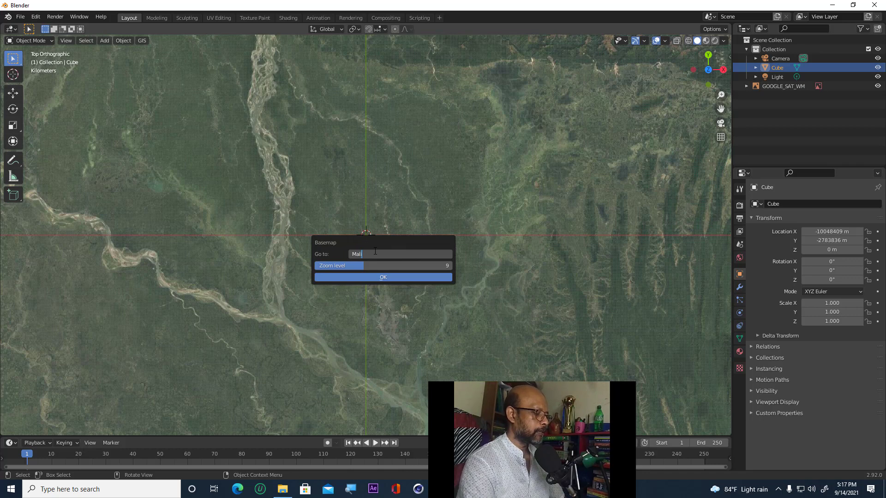
{"action": "type", "text": "bagh"}
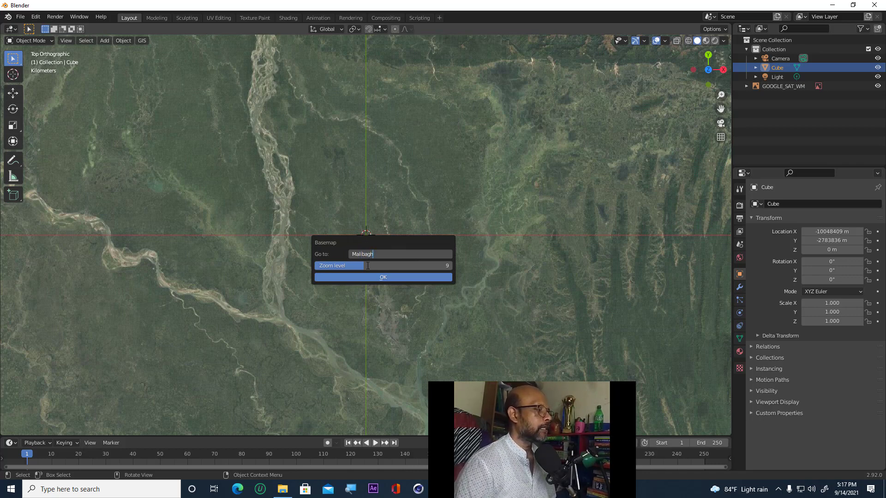
{"action": "key", "text": "Return"}
Step: Set the basemap zoom level to 15 and send the map to the entered place
{"action": "left_click_drag", "start_coordinate": [365, 267], "coordinate": [318, 266]}
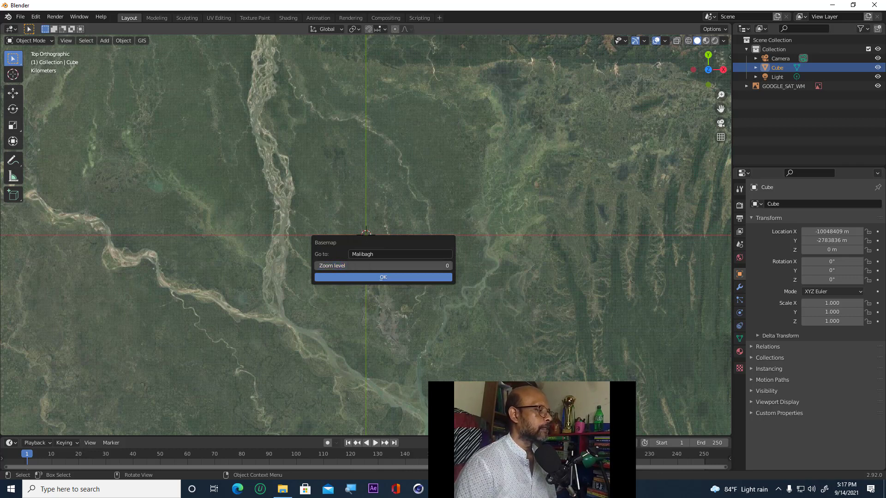
{"action": "left_click", "coordinate": [324, 266]}
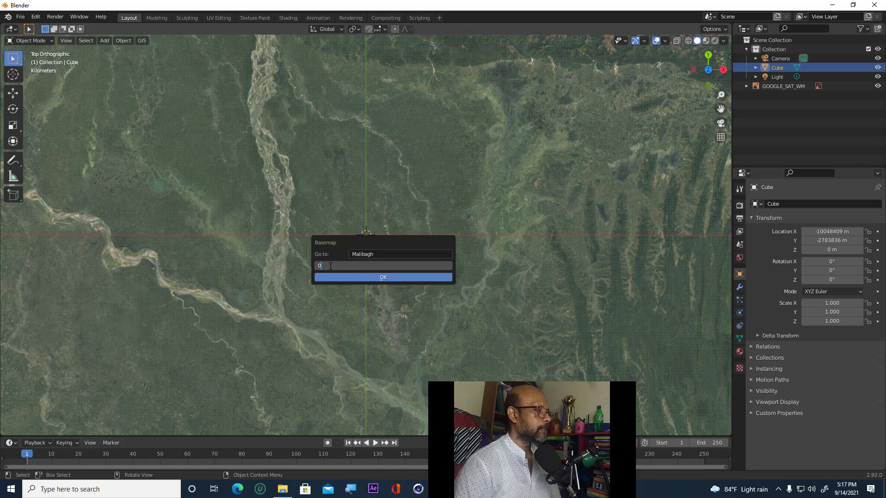
{"action": "type", "text": "15"}
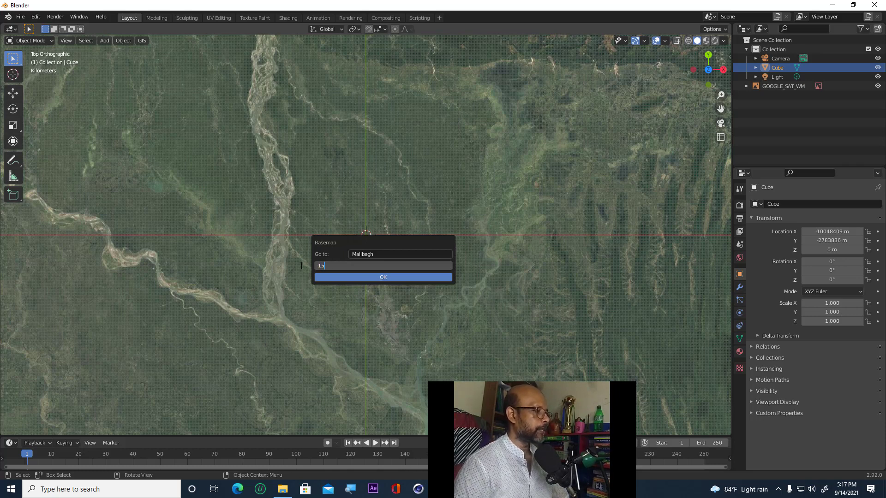
{"action": "key", "text": "Return"}
{"action": "left_click", "coordinate": [379, 277]}
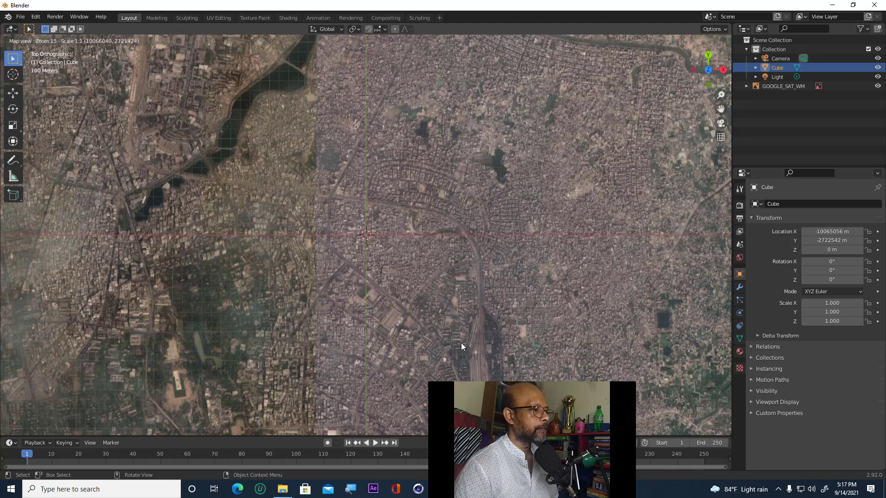
Step: Examine the satellite map around Malibagh, including the railway yard, the sports field and the surrounding roads
{"action": "scroll", "coordinate": [461, 343], "scroll_direction": "up", "scroll_amount": 1}
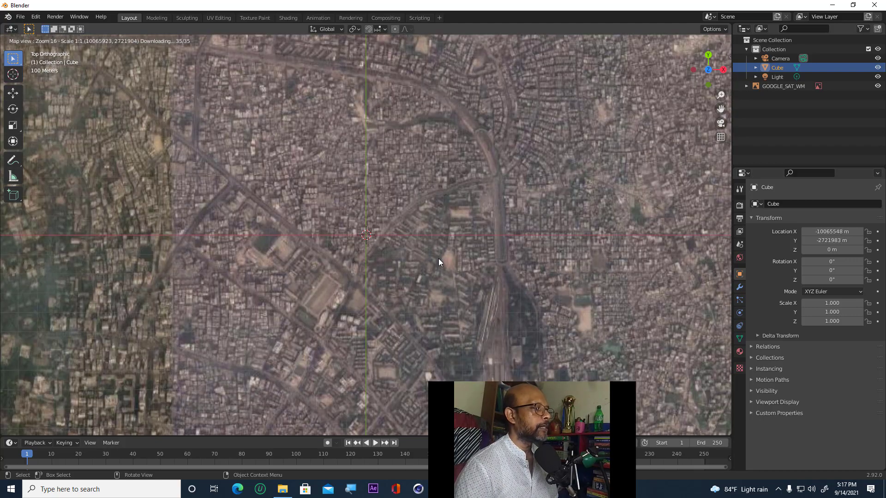
{"action": "scroll", "coordinate": [438, 259], "scroll_direction": "up", "scroll_amount": 2}
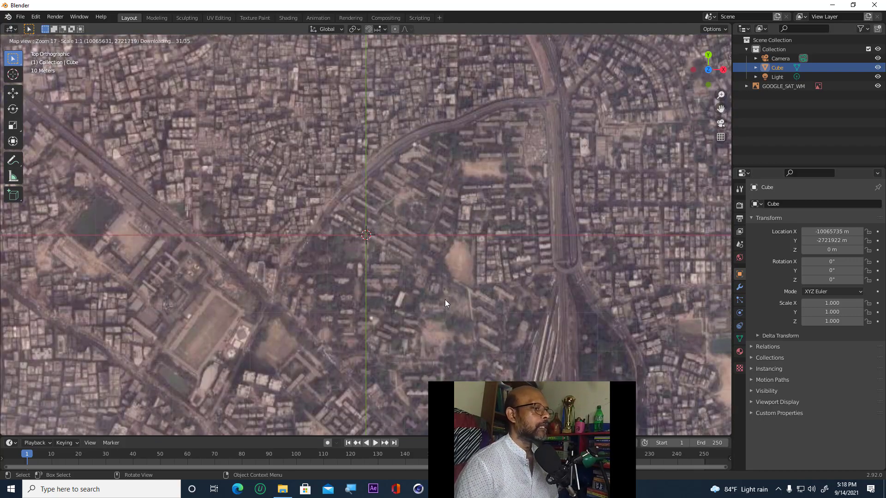
{"action": "left_click_drag", "start_coordinate": [414, 271], "coordinate": [412, 105]}
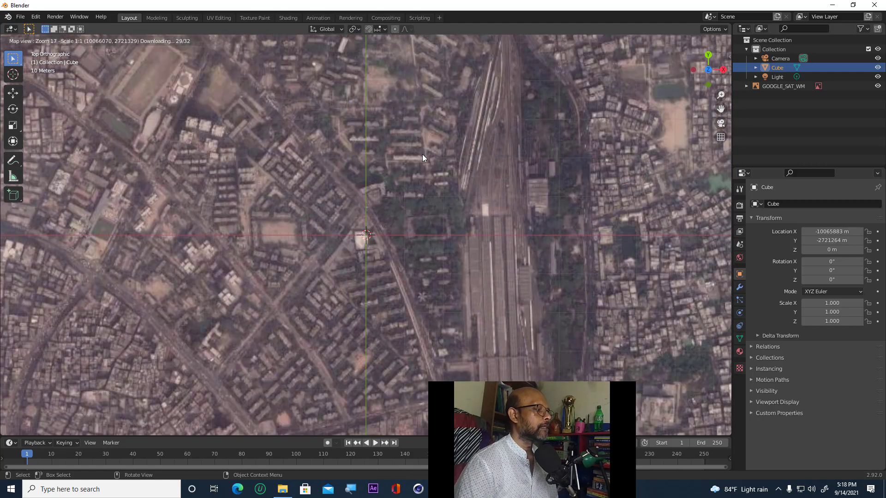
{"action": "left_click_drag", "start_coordinate": [422, 154], "coordinate": [607, 365]}
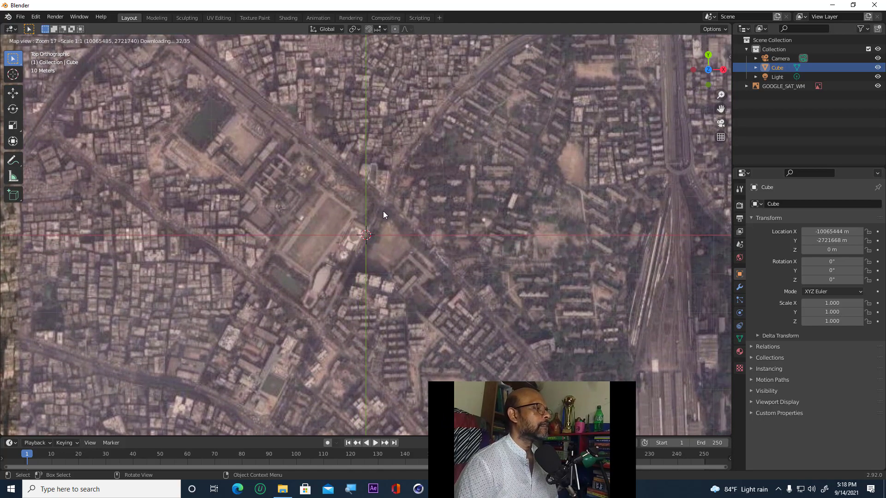
{"action": "scroll", "coordinate": [392, 211], "scroll_direction": "up", "scroll_amount": 2}
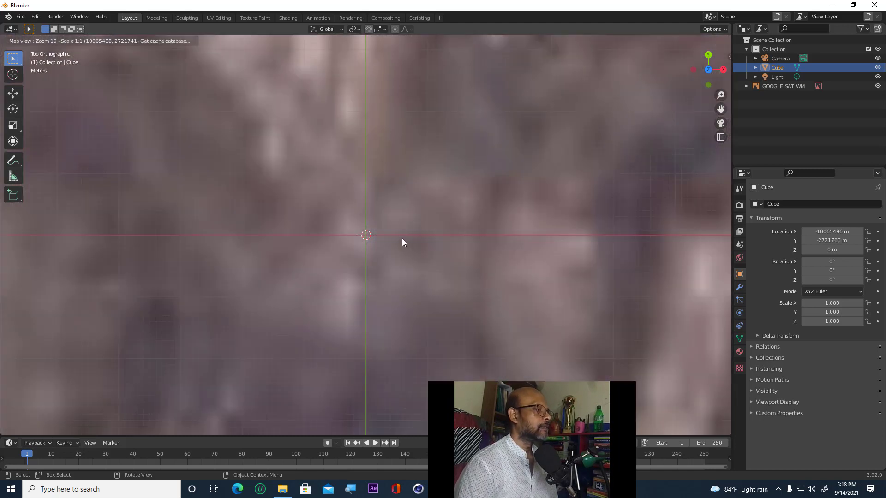
{"action": "scroll", "coordinate": [402, 241], "scroll_direction": "down", "scroll_amount": 5}
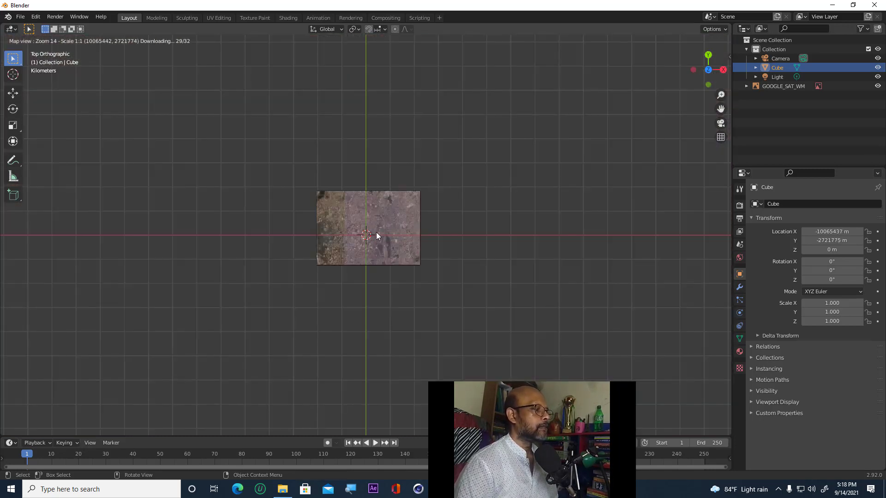
{"action": "scroll", "coordinate": [377, 236], "scroll_direction": "up", "scroll_amount": 2}
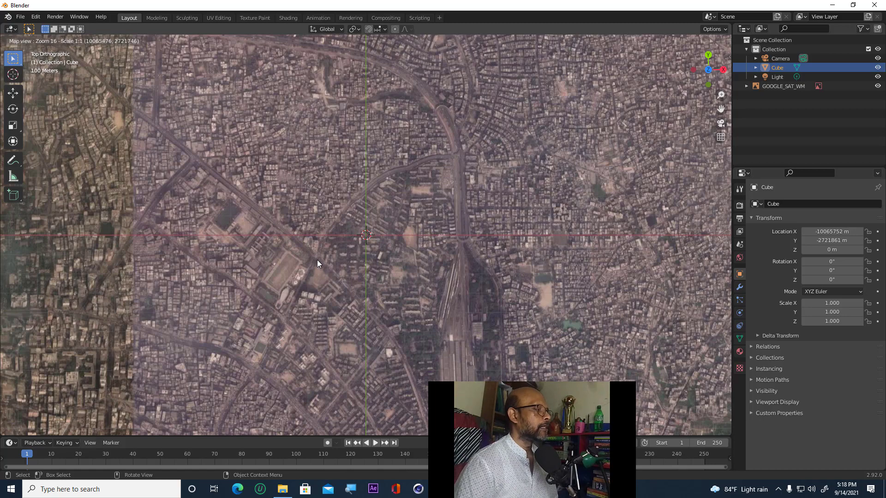
Step: Centre the satellite map on the road junction northwest of the sports field at zoom 17 and export it as a textured mesh
{"action": "left_click_drag", "start_coordinate": [413, 310], "coordinate": [493, 329]}
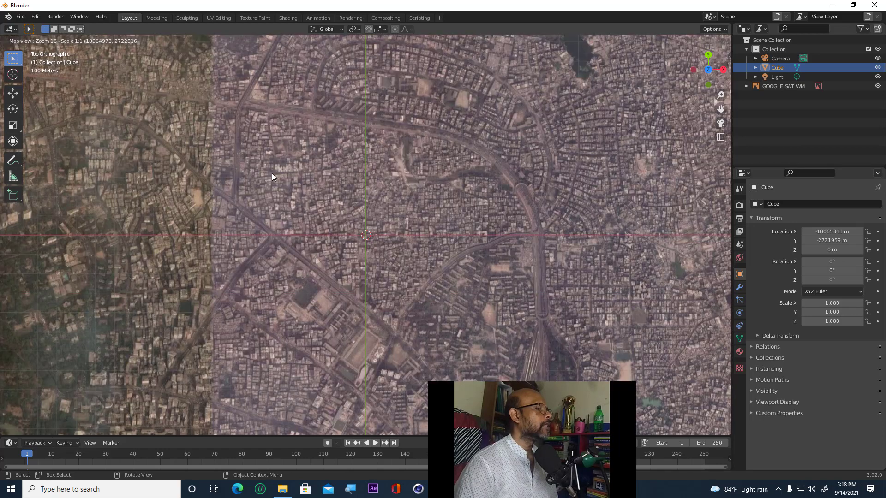
{"action": "left_click_drag", "start_coordinate": [272, 173], "coordinate": [380, 222]}
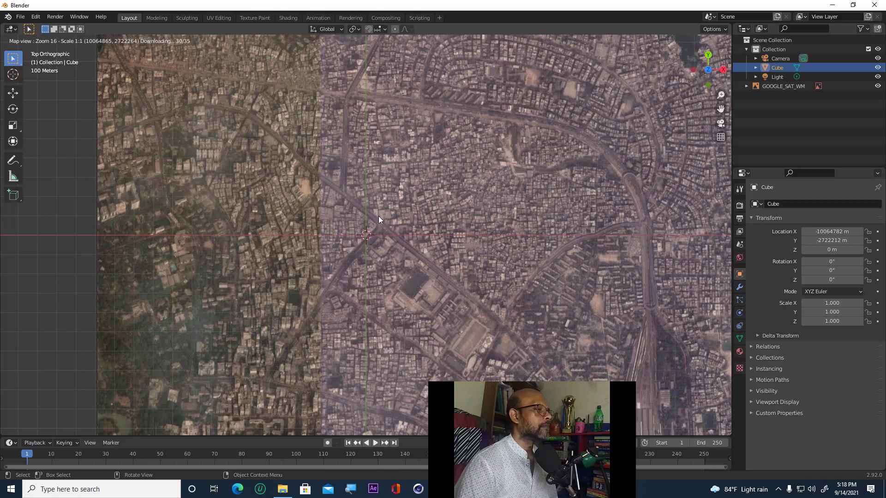
{"action": "scroll", "coordinate": [359, 213], "scroll_direction": "up", "scroll_amount": 3}
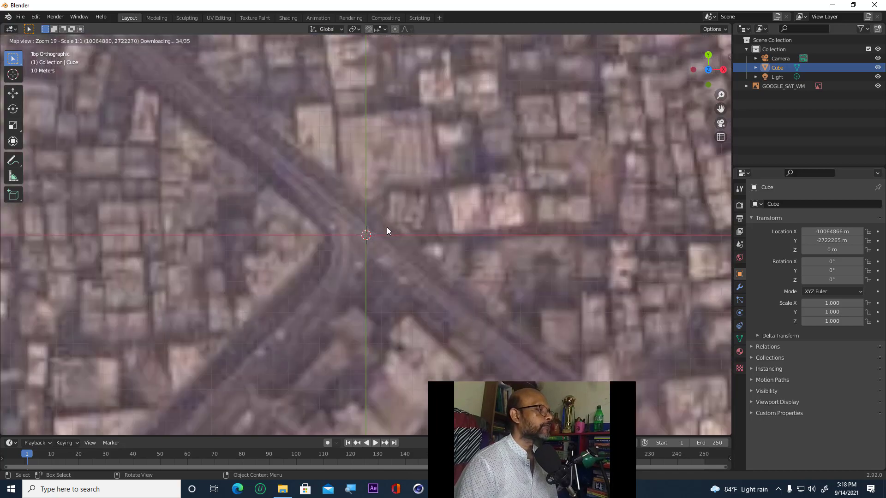
{"action": "scroll", "coordinate": [386, 227], "scroll_direction": "down", "scroll_amount": 2}
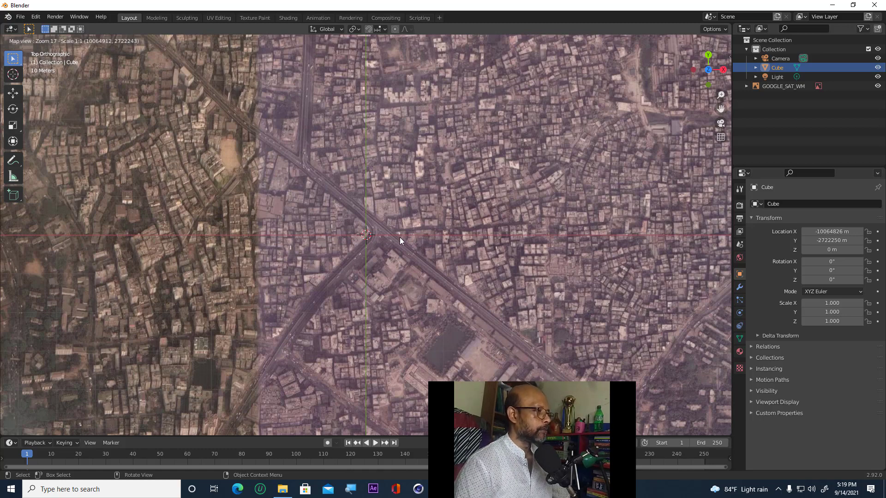
{"action": "key", "text": "e"}
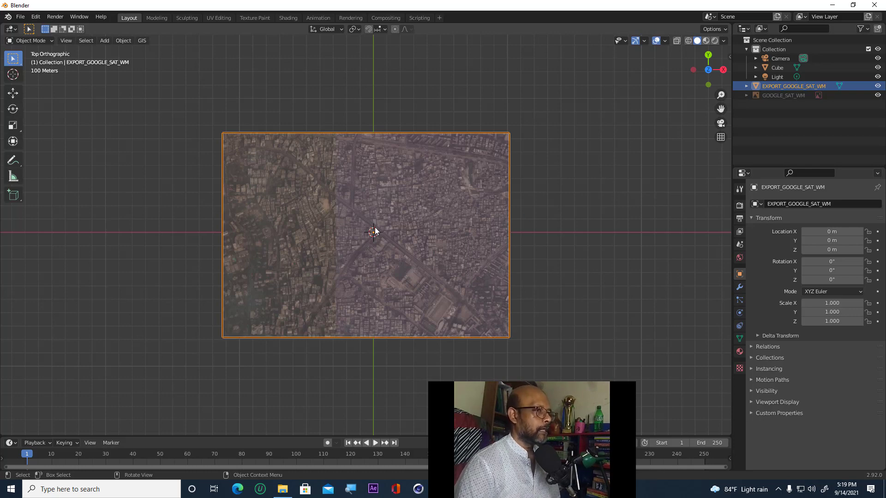
Step: Apply SRTM elevation data from the OpenTopography SRTM 30m server to the exported satellite map plane
{"action": "scroll", "coordinate": [389, 242], "scroll_direction": "up", "scroll_amount": 1}
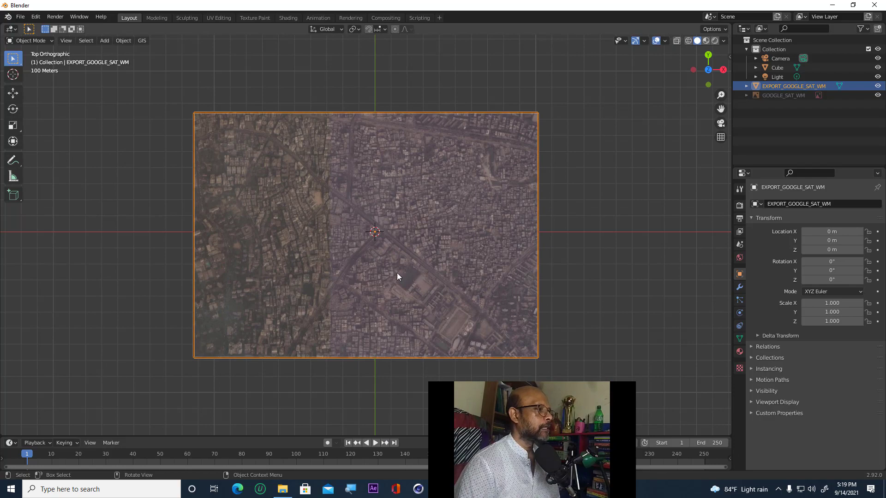
{"action": "left_click_drag", "start_coordinate": [410, 273], "coordinate": [426, 222]}
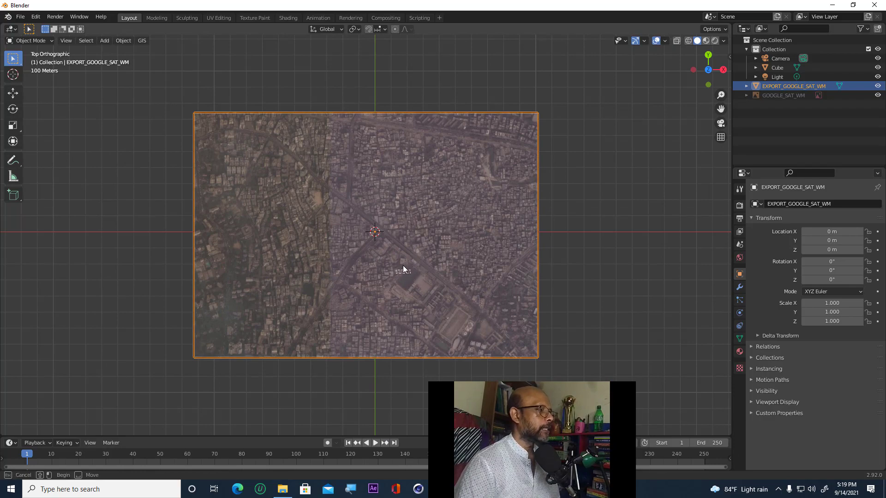
{"action": "left_click_drag", "start_coordinate": [403, 269], "coordinate": [427, 224]}
{"action": "middle_click_drag", "start_coordinate": [427, 224], "coordinate": [431, 196]}
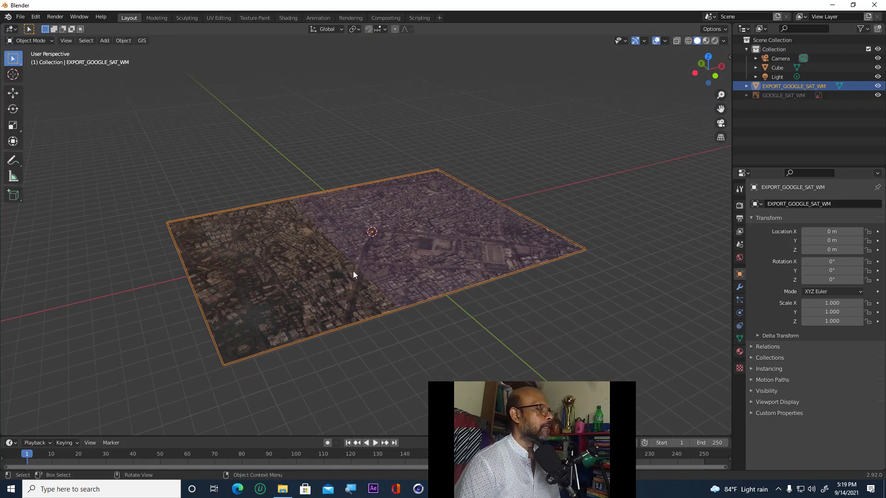
{"action": "scroll", "coordinate": [367, 249], "scroll_direction": "up", "scroll_amount": 4}
{"action": "scroll", "coordinate": [368, 248], "scroll_direction": "up", "scroll_amount": 2}
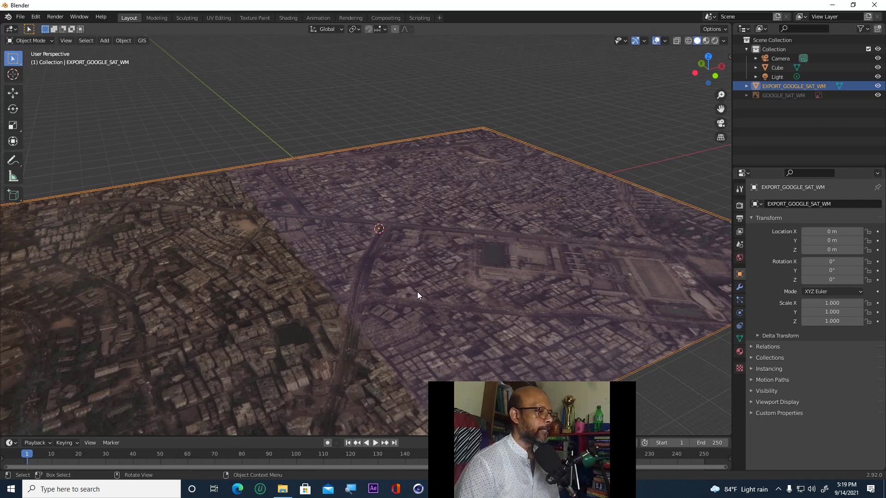
{"action": "scroll", "coordinate": [374, 223], "scroll_direction": "up", "scroll_amount": 2}
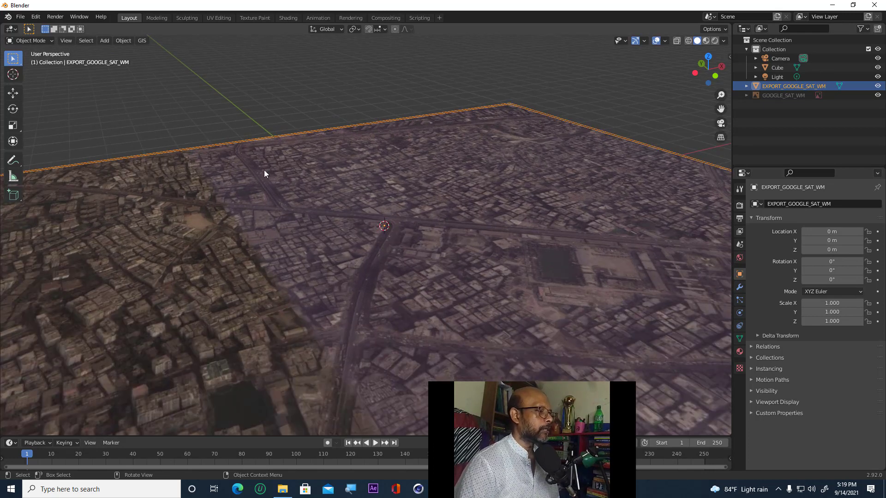
{"action": "left_click", "coordinate": [143, 40]}
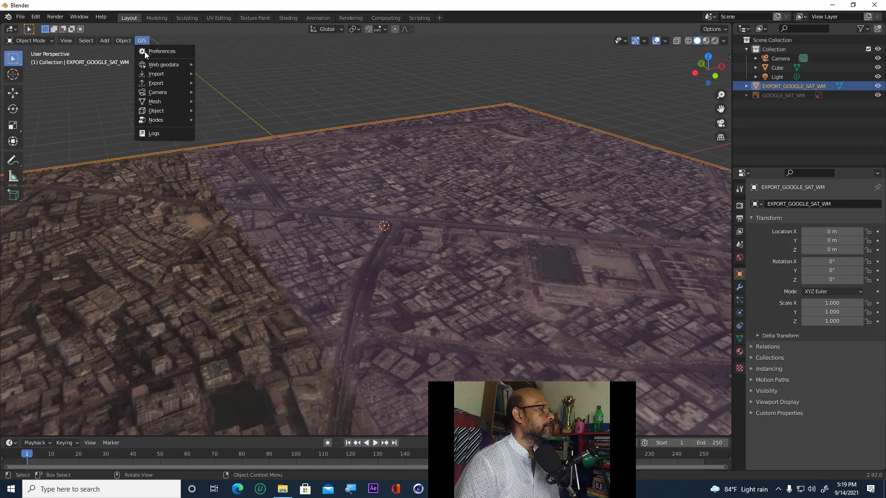
{"action": "mouse_move", "coordinate": [154, 68]}
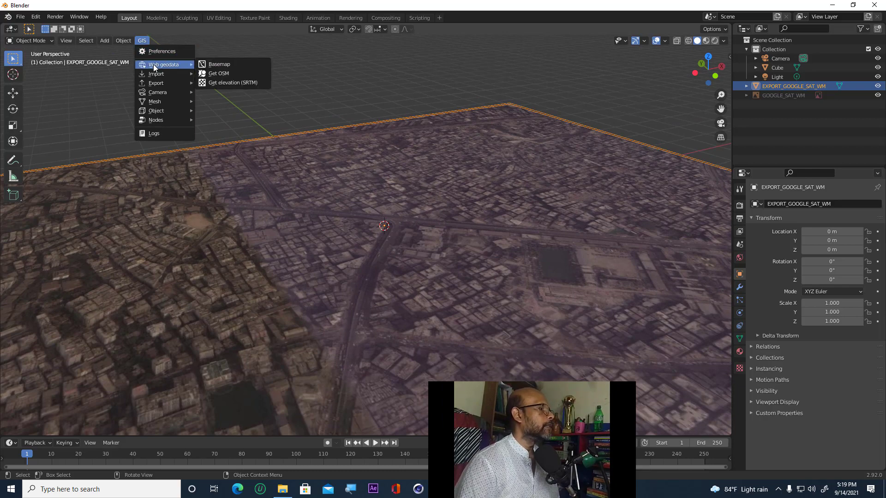
{"action": "left_click", "coordinate": [217, 83]}
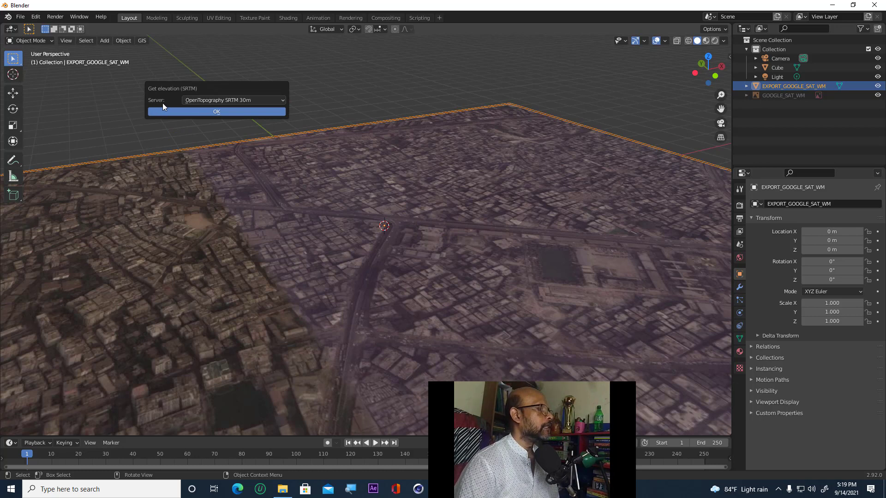
{"action": "left_click", "coordinate": [219, 113]}
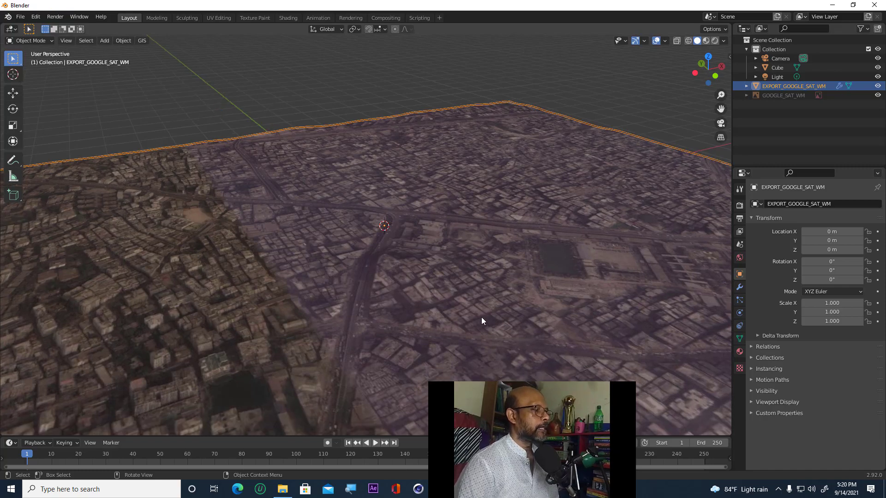
Step: Start an OSM data request over the satellite terrain mesh and choose Nodes with the building tag
{"action": "middle_click_drag", "start_coordinate": [445, 314], "coordinate": [406, 226]}
{"action": "scroll", "coordinate": [451, 229], "scroll_direction": "up", "scroll_amount": 2}
{"action": "middle_click_drag", "start_coordinate": [469, 225], "coordinate": [512, 231]}
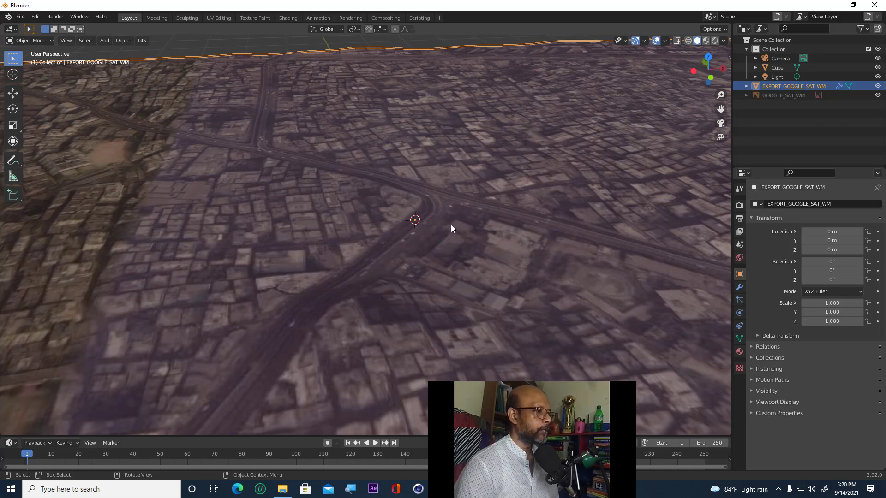
{"action": "scroll", "coordinate": [452, 225], "scroll_direction": "up", "scroll_amount": 1}
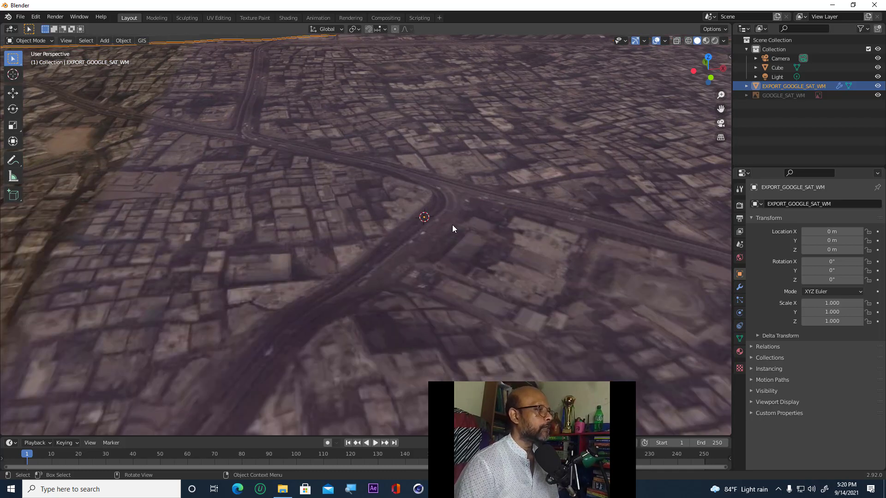
{"action": "left_click", "coordinate": [142, 41]}
{"action": "mouse_move", "coordinate": [162, 68]}
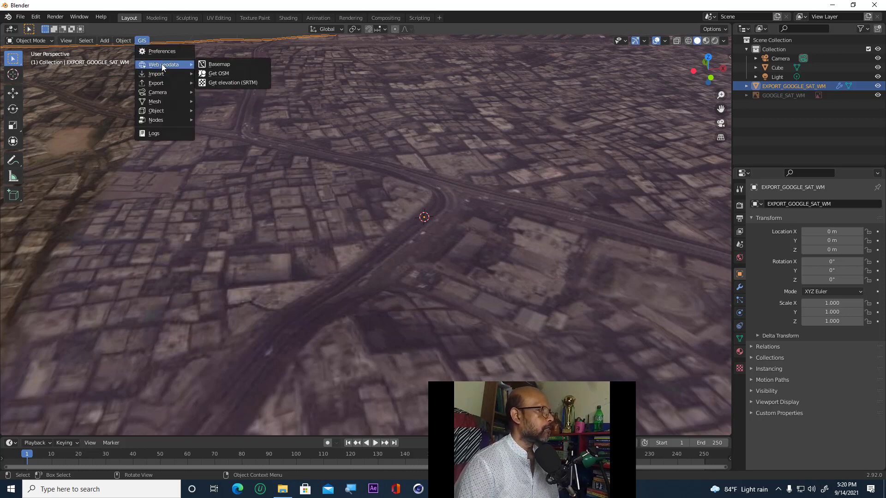
{"action": "left_click", "coordinate": [216, 74]}
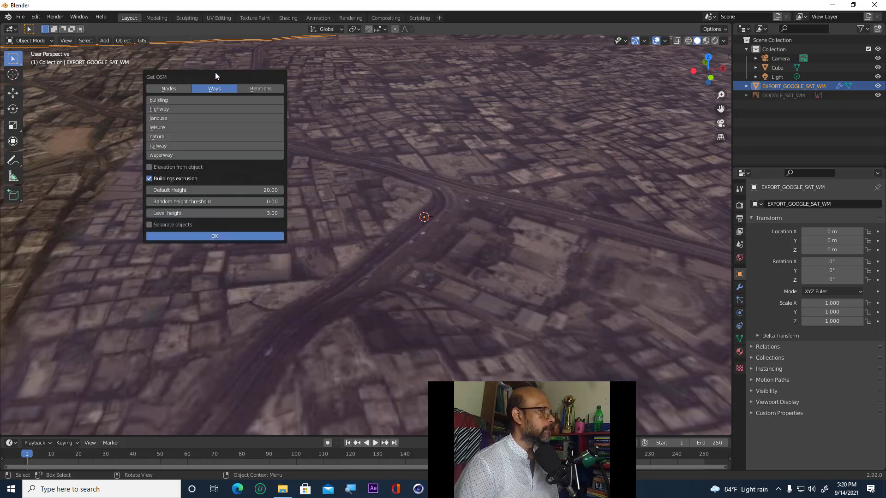
{"action": "left_click", "coordinate": [171, 87]}
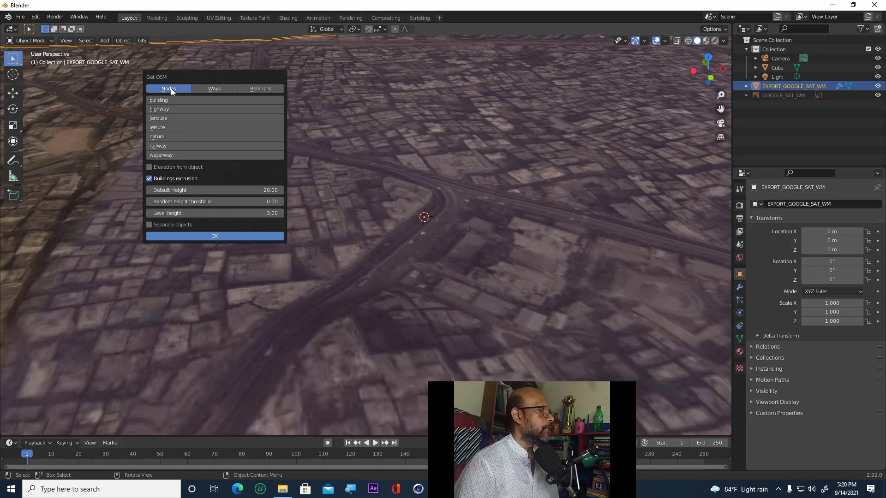
{"action": "left_click", "coordinate": [207, 89]}
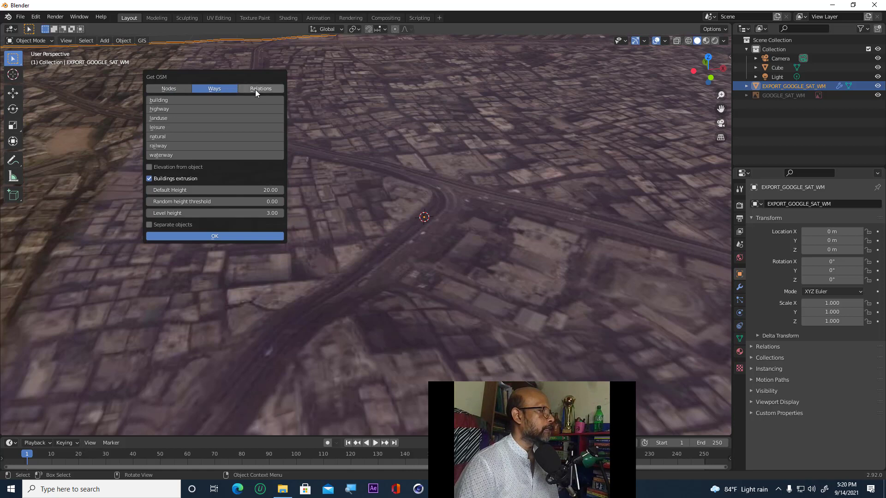
{"action": "left_click", "coordinate": [256, 89]}
{"action": "left_click", "coordinate": [213, 89]}
{"action": "left_click", "coordinate": [150, 88]}
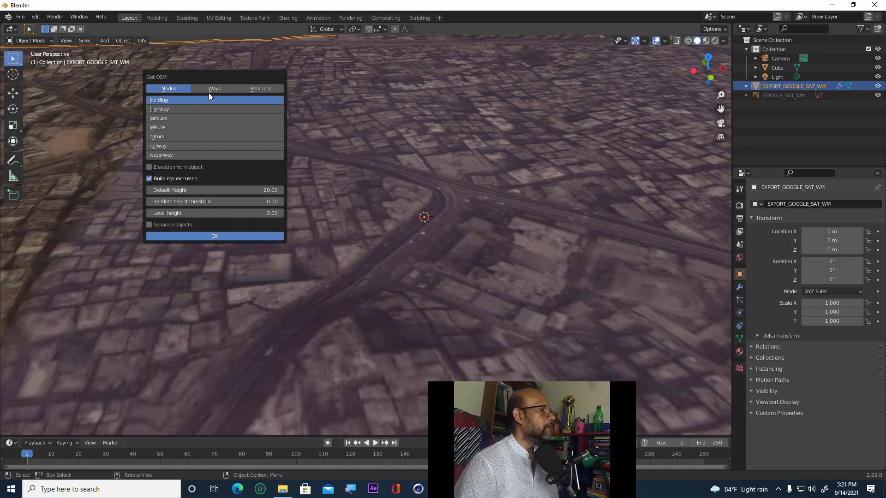
Step: Try to import OSM nodes with the waterway, railway, natural, leisure, landuse and highway tags added, taking elevation from EXPORT_GOOGLE_SAT_WM
{"action": "left_click", "coordinate": [165, 155], "text": "shift"}
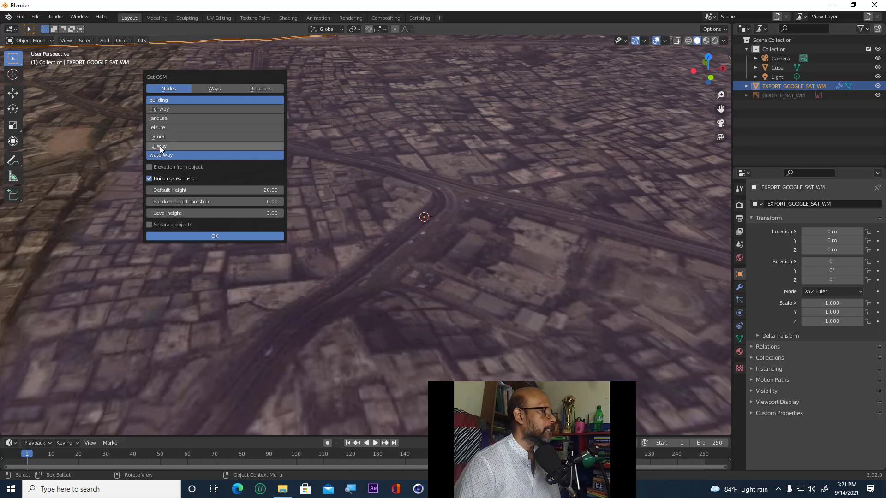
{"action": "left_click", "coordinate": [159, 145], "text": "shift"}
{"action": "left_click", "coordinate": [159, 136], "text": "shift"}
{"action": "left_click", "coordinate": [158, 127], "text": "shift"}
{"action": "left_click", "coordinate": [159, 118], "text": "shift"}
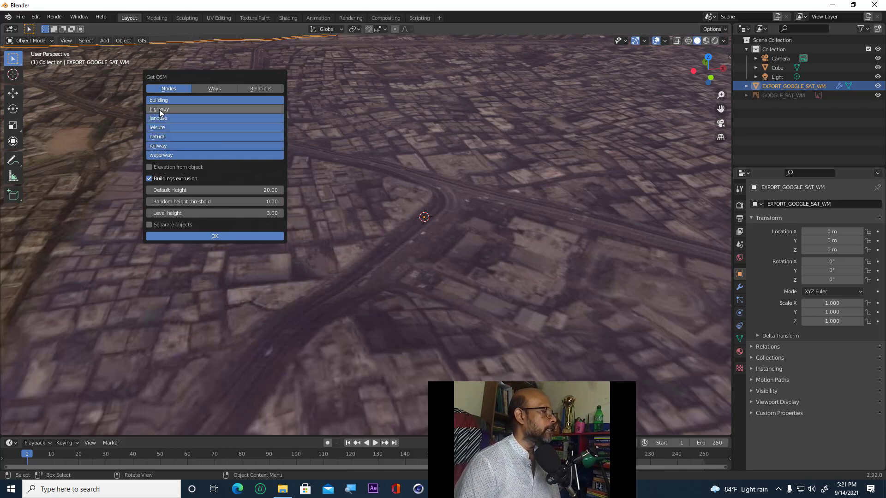
{"action": "left_click", "coordinate": [159, 108], "text": "shift"}
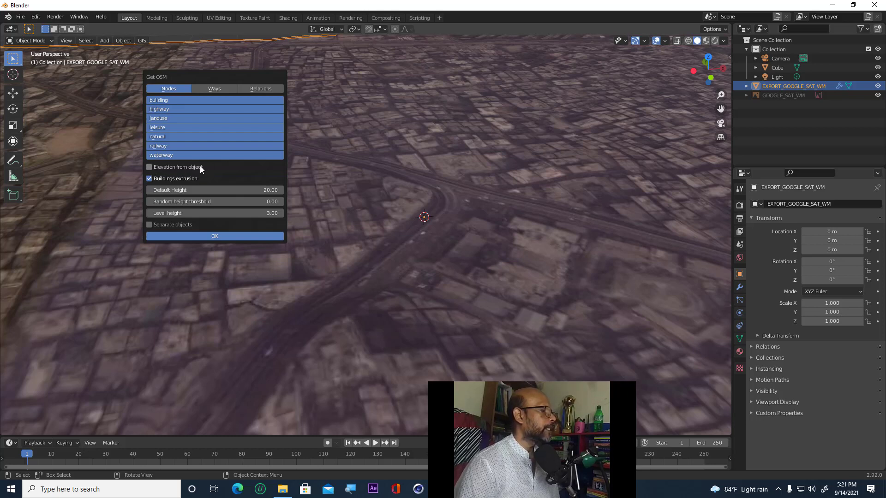
{"action": "left_click", "coordinate": [150, 166]}
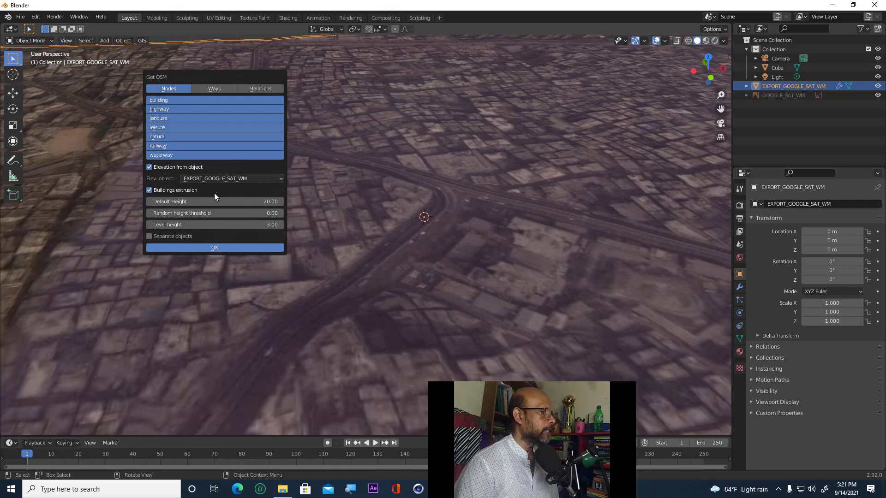
{"action": "left_click", "coordinate": [217, 249]}
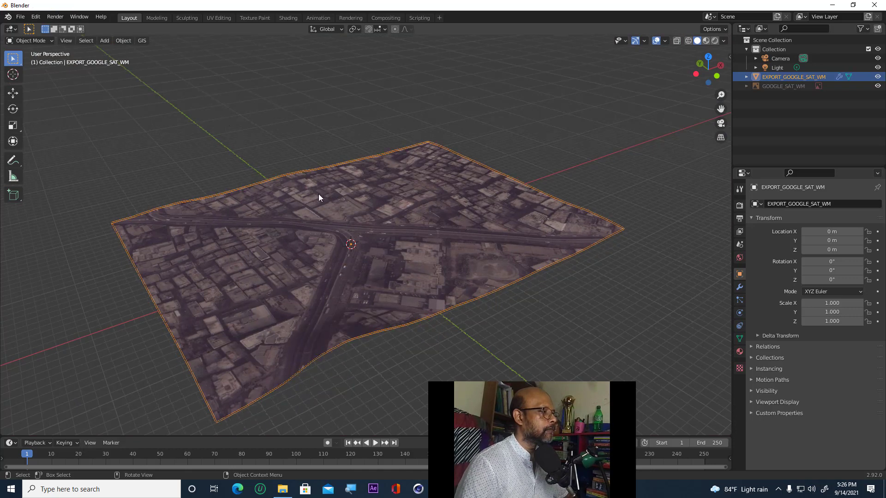
Step: Import OSM ways for building, highway, landuse, leisure, natural, railway and waterway, with Elevation from object enabled and Buildings extrusion on
{"action": "scroll", "coordinate": [372, 258], "scroll_direction": "up", "scroll_amount": 2}
{"action": "scroll", "coordinate": [372, 258], "scroll_direction": "up", "scroll_amount": 2}
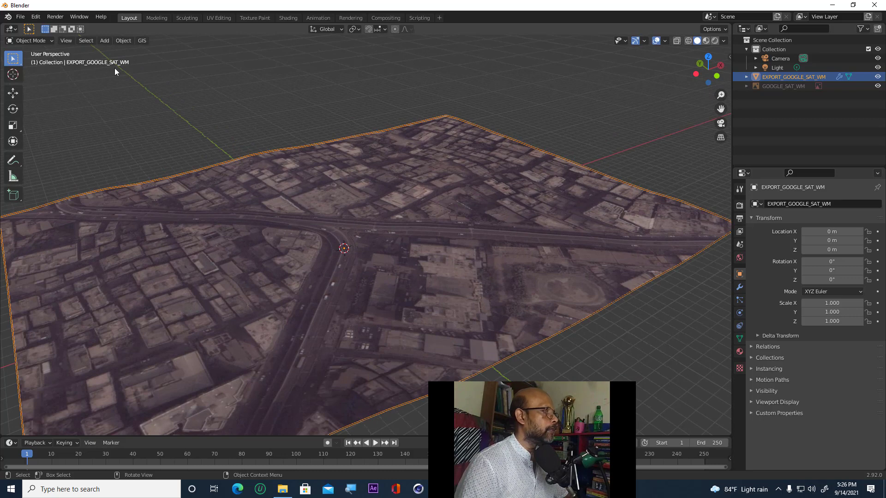
{"action": "left_click", "coordinate": [142, 41]}
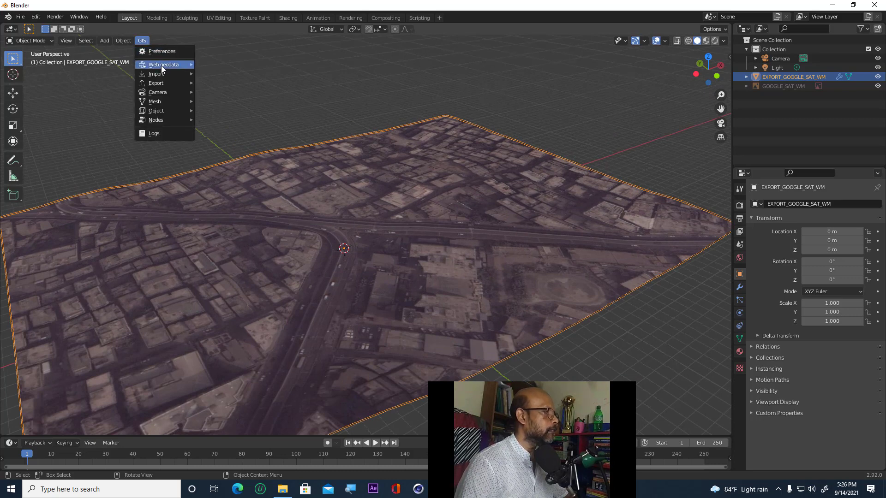
{"action": "mouse_move", "coordinate": [162, 65]}
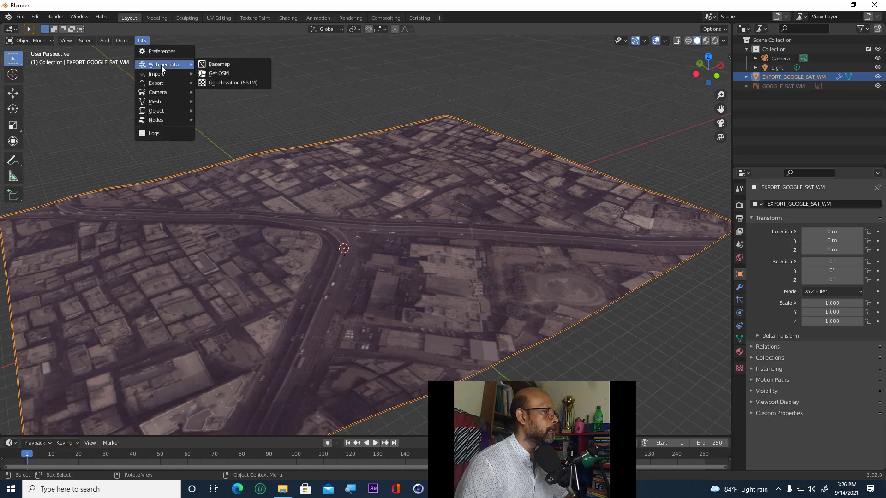
{"action": "left_click", "coordinate": [220, 73]}
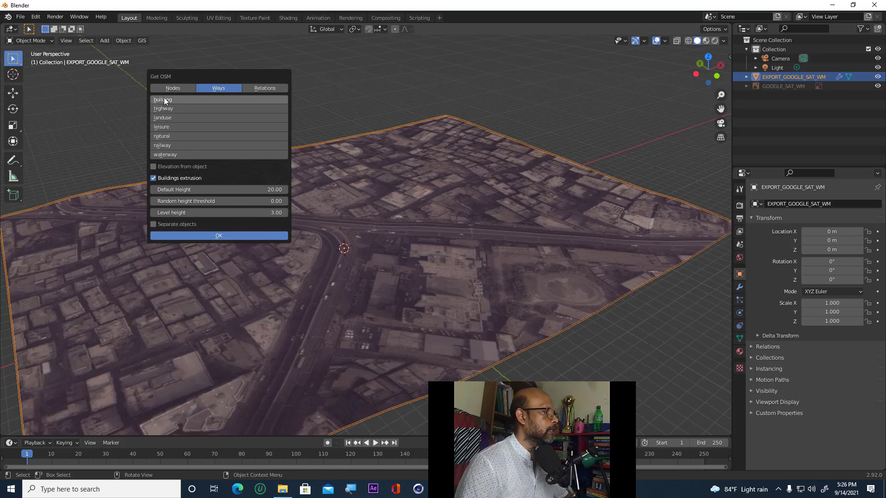
{"action": "left_click", "coordinate": [165, 154], "text": "shift"}
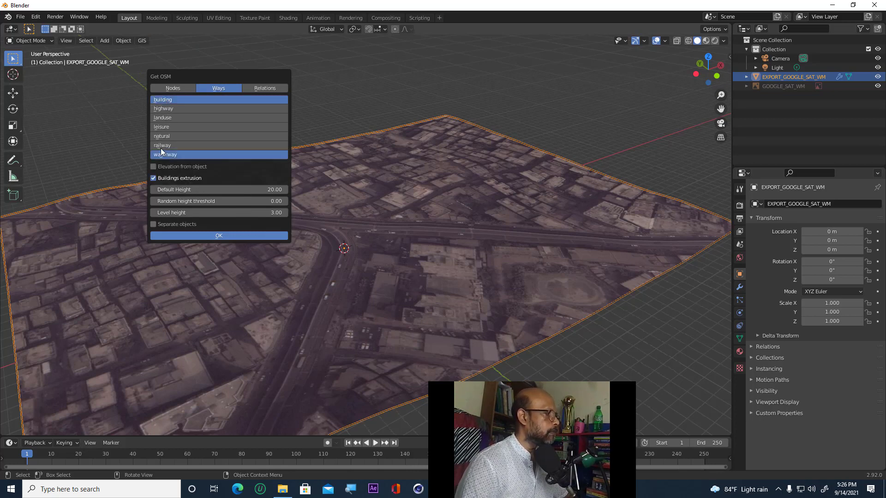
{"action": "left_click", "coordinate": [161, 145], "text": "shift"}
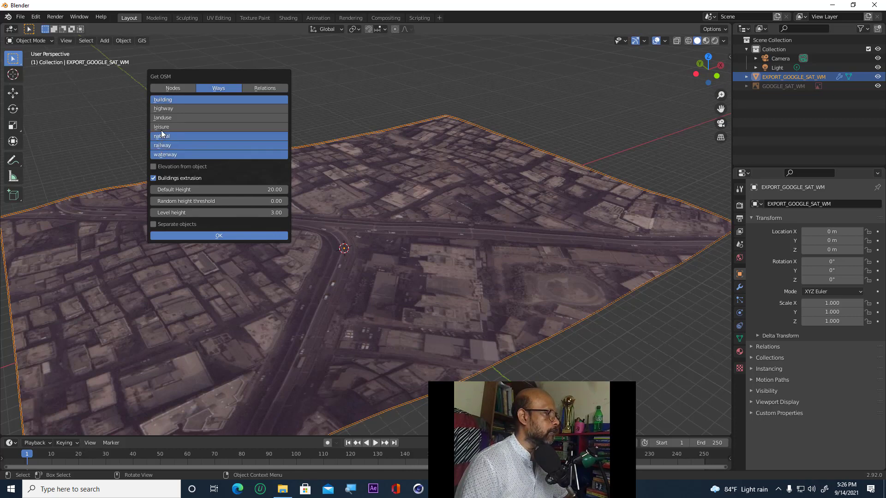
{"action": "left_click", "coordinate": [161, 135], "text": "shift"}
{"action": "left_click", "coordinate": [162, 126], "text": "shift"}
{"action": "left_click", "coordinate": [162, 118], "text": "shift"}
{"action": "left_click", "coordinate": [161, 109], "text": "shift"}
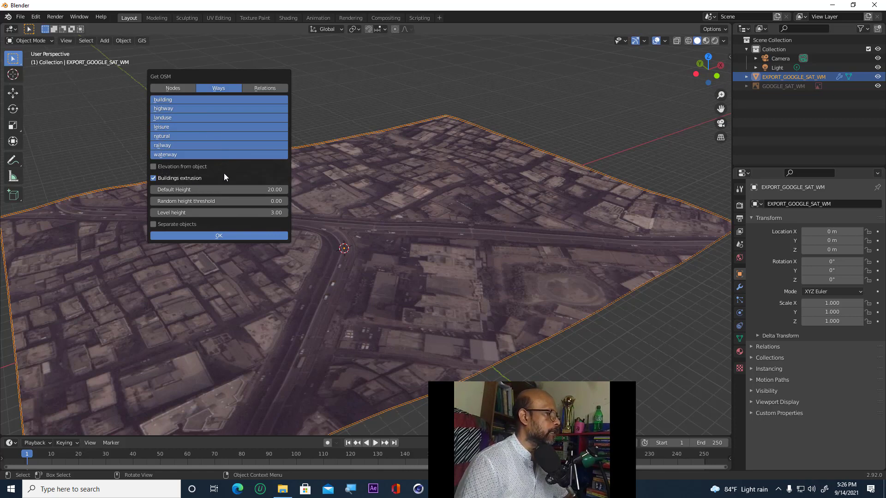
{"action": "left_click", "coordinate": [153, 167]}
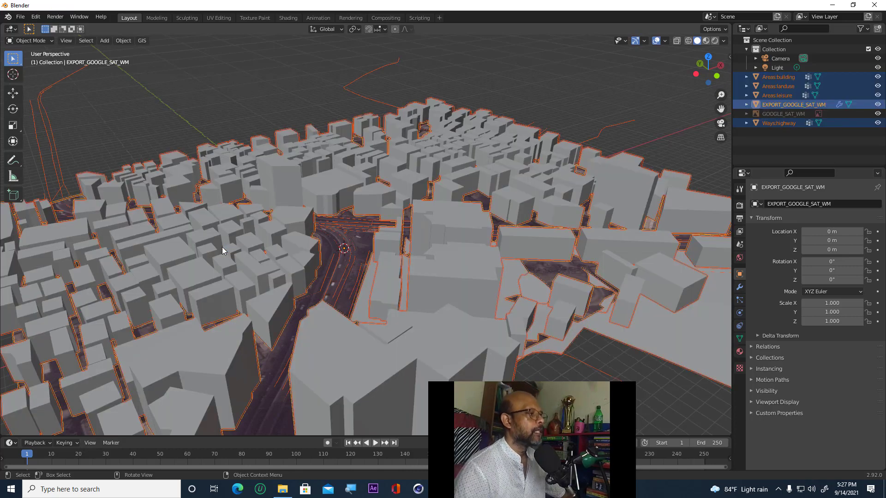
Step: Examine the imported extruded buildings and highway lines around the road junction from street level and from above
{"action": "middle_click_drag", "start_coordinate": [367, 224], "coordinate": [379, 205]}
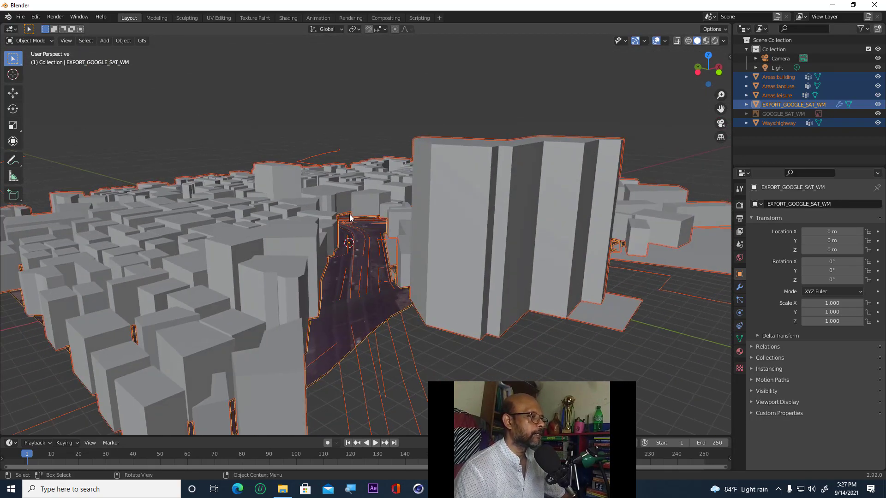
{"action": "scroll", "coordinate": [350, 216], "scroll_direction": "up", "scroll_amount": 2}
{"action": "middle_click_drag", "start_coordinate": [353, 235], "coordinate": [308, 222]}
{"action": "scroll", "coordinate": [309, 222], "scroll_direction": "up", "scroll_amount": 1}
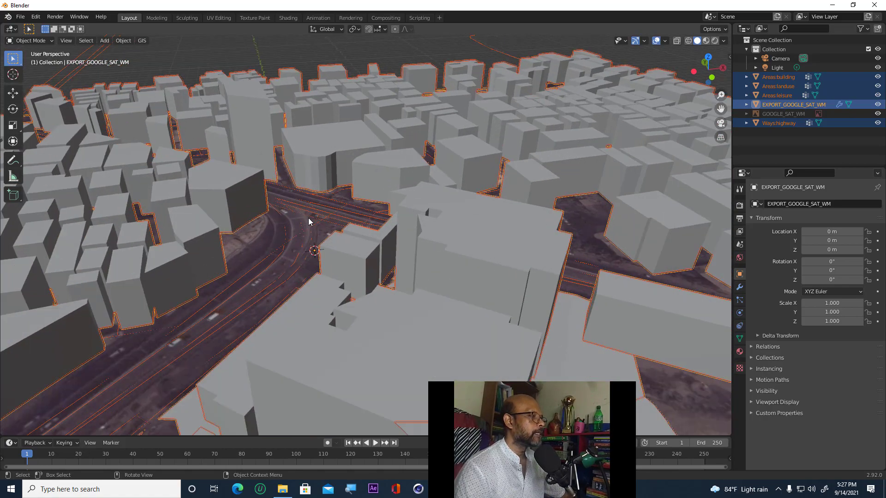
{"action": "scroll", "coordinate": [308, 222], "scroll_direction": "up", "scroll_amount": 3}
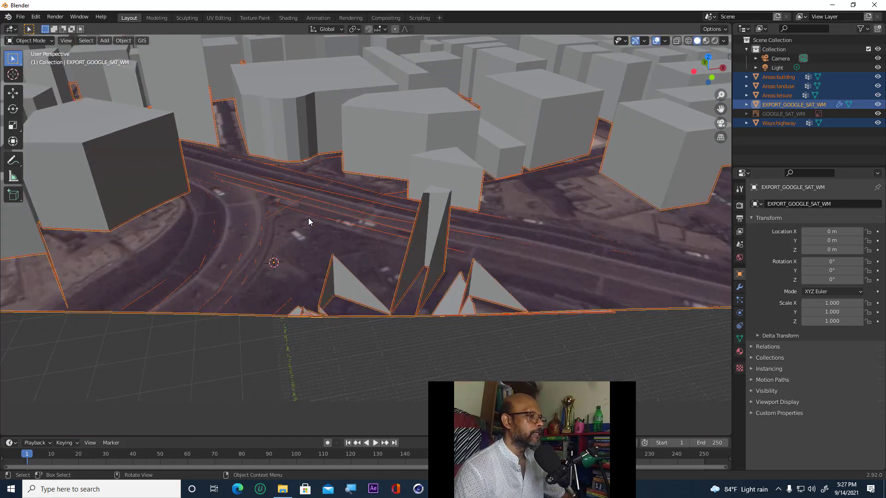
{"action": "middle_click_drag", "start_coordinate": [308, 218], "coordinate": [357, 185]}
{"action": "scroll", "coordinate": [323, 244], "scroll_direction": "down", "scroll_amount": 2}
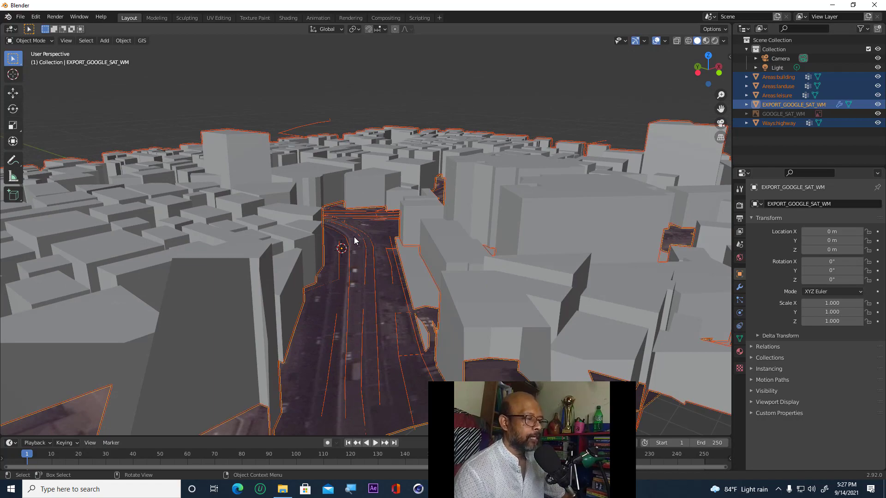
{"action": "scroll", "coordinate": [354, 238], "scroll_direction": "up", "scroll_amount": 3}
{"action": "scroll", "coordinate": [354, 238], "scroll_direction": "down", "scroll_amount": 3}
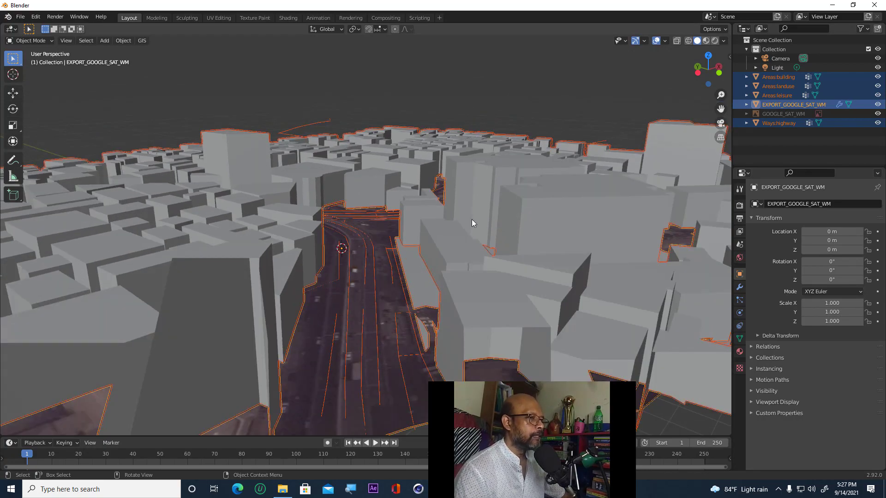
{"action": "middle_click_drag", "start_coordinate": [472, 222], "coordinate": [425, 244]}
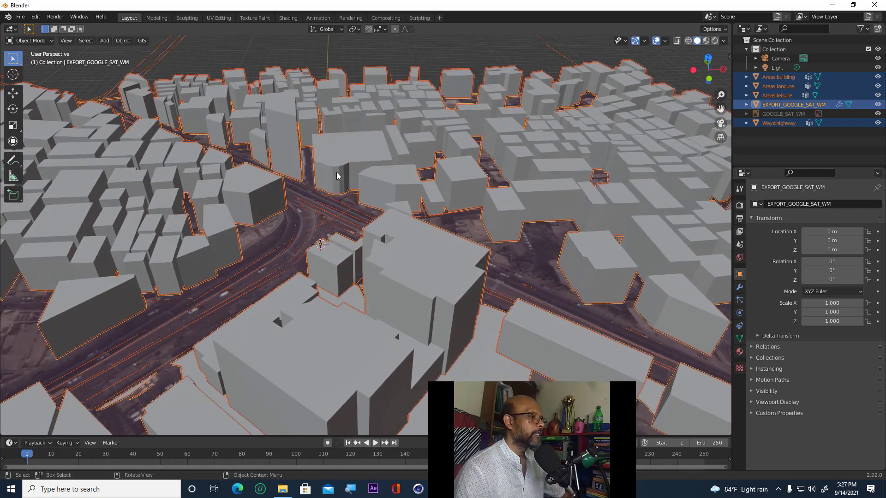
{"action": "scroll", "coordinate": [335, 174], "scroll_direction": "up", "scroll_amount": 1}
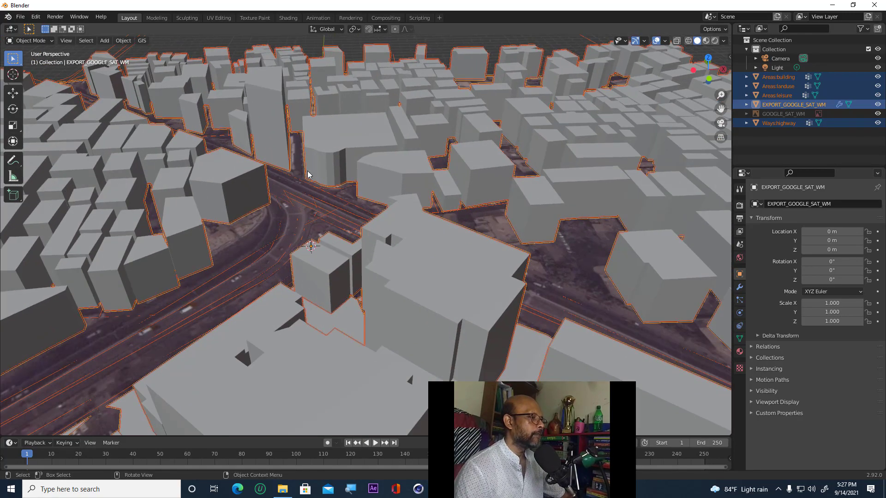
{"action": "middle_click_drag", "start_coordinate": [386, 238], "coordinate": [297, 224]}
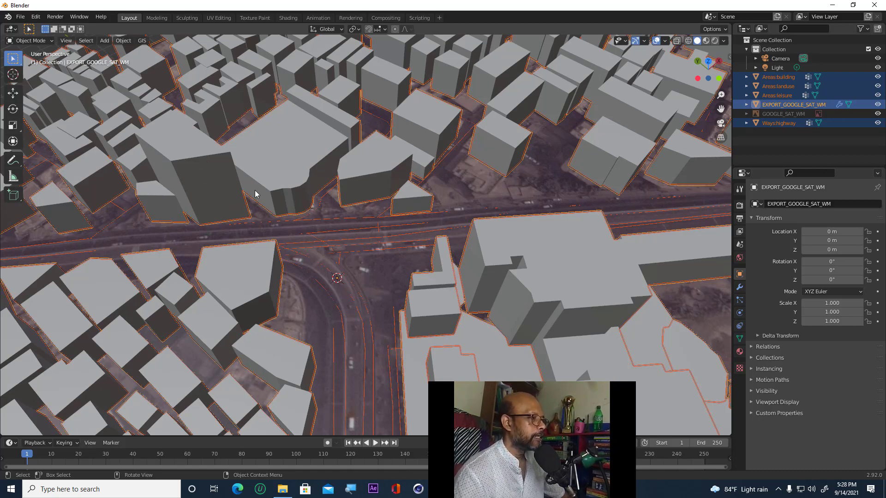
Step: Select only the building mesh, enable Cavity in the solid viewport shading and set the cavity type to Both
{"action": "left_click", "coordinate": [284, 170]}
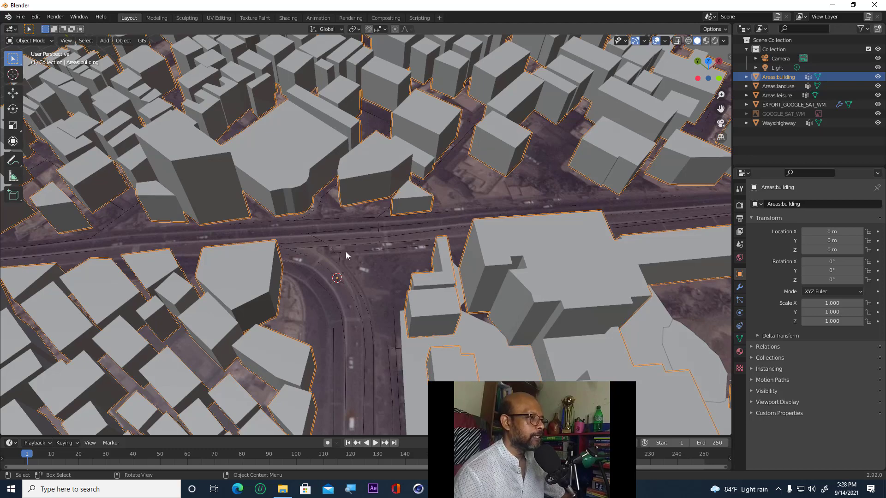
{"action": "middle_click_drag", "start_coordinate": [346, 255], "coordinate": [344, 177]}
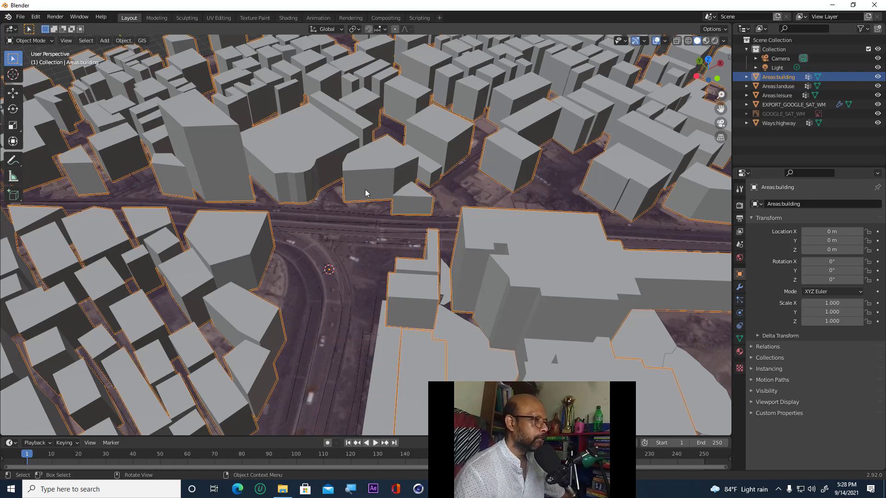
{"action": "middle_click_drag", "start_coordinate": [353, 262], "coordinate": [330, 255]}
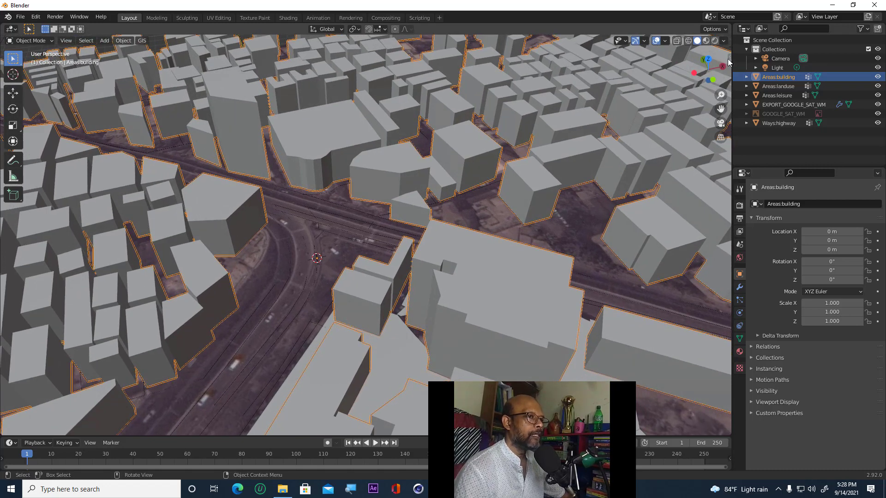
{"action": "left_click", "coordinate": [723, 41]}
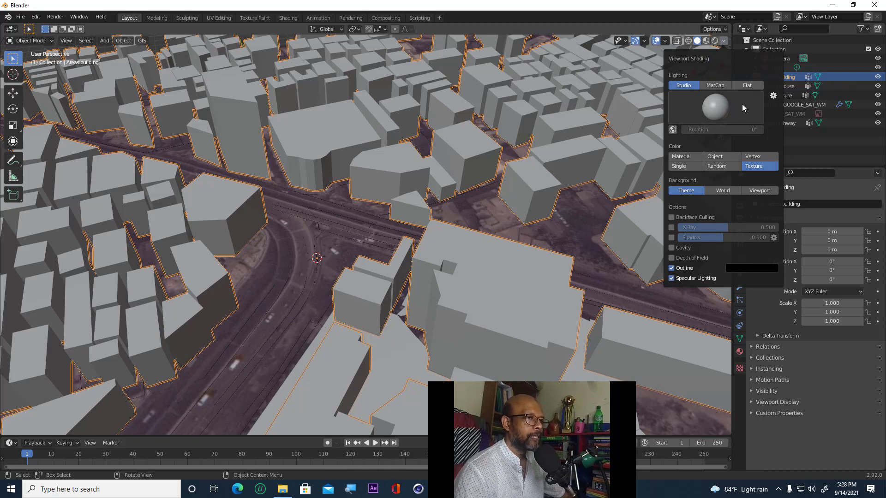
{"action": "left_click", "coordinate": [671, 249]}
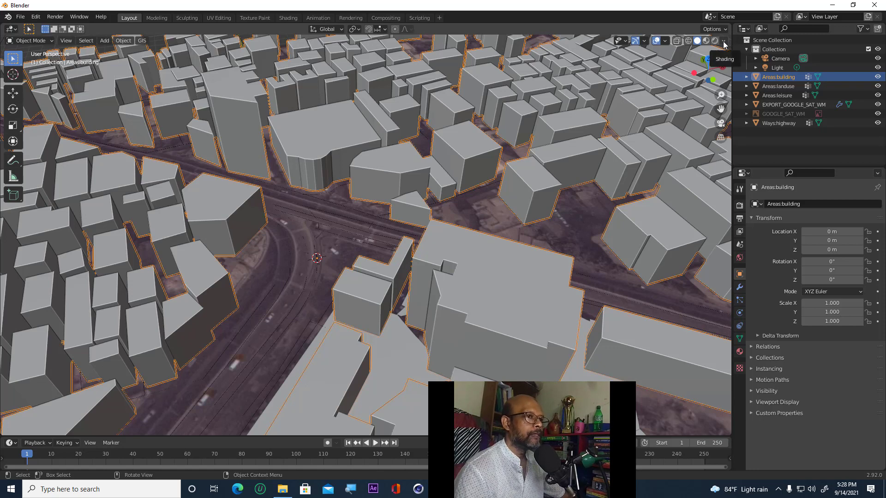
{"action": "left_click", "coordinate": [724, 43]}
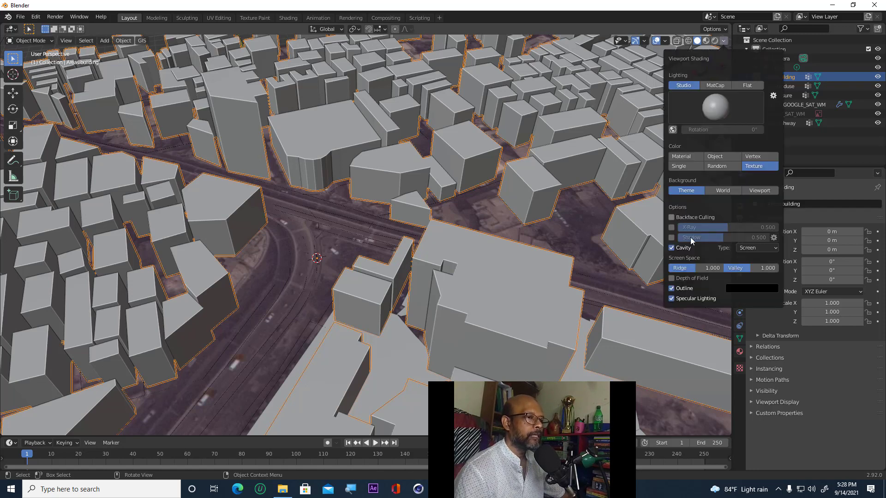
{"action": "left_click", "coordinate": [774, 248]}
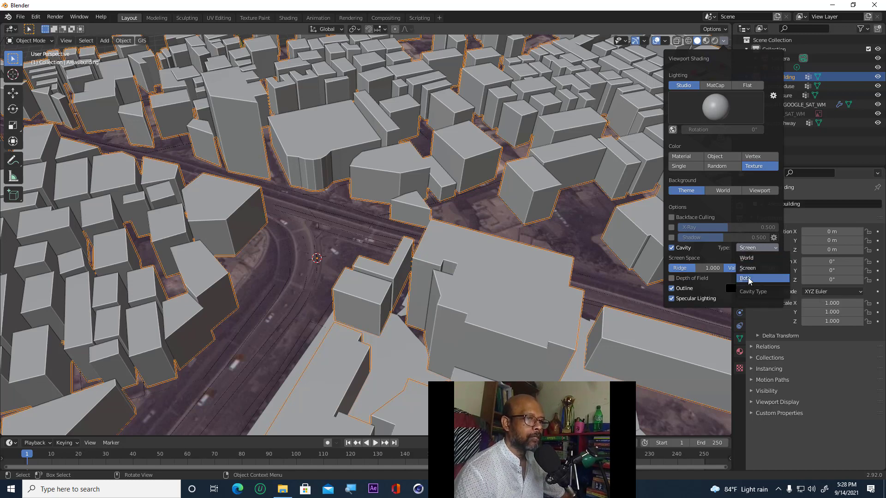
{"action": "left_click", "coordinate": [748, 278]}
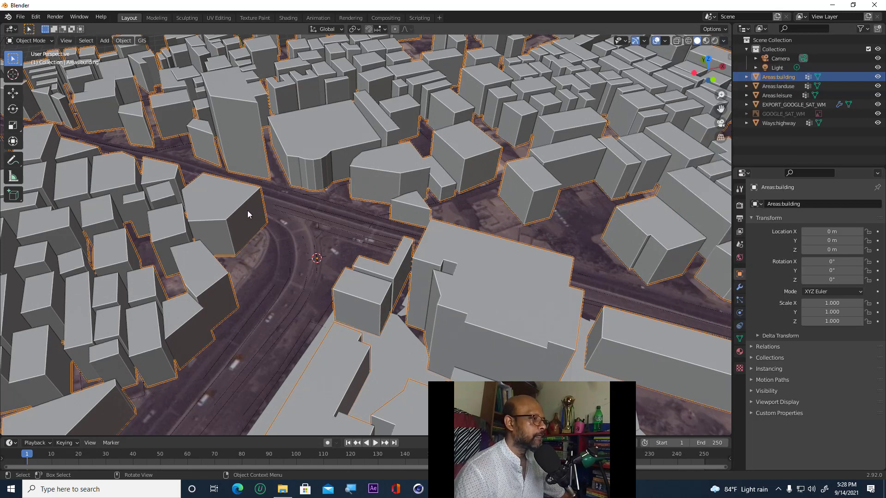
Step: Preview the selected building mesh in Material Preview, Rendered and Wireframe shading, and return the viewport to Solid
{"action": "left_click", "coordinate": [327, 201]}
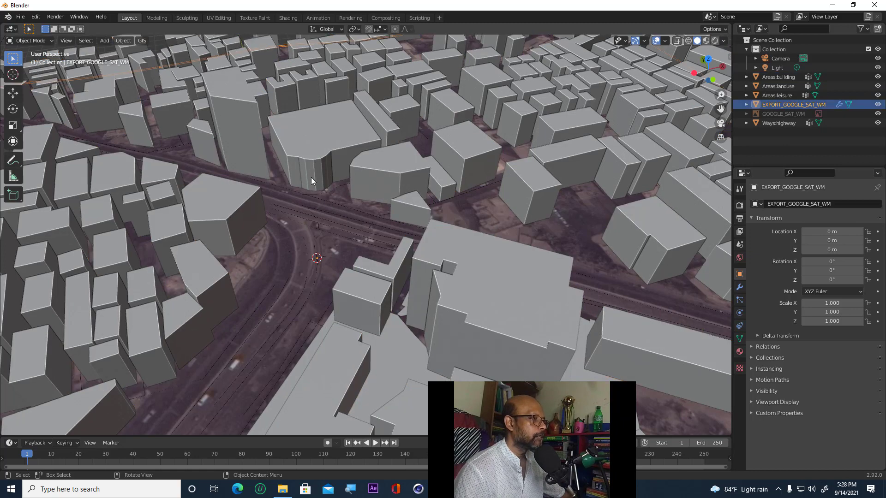
{"action": "mouse_move", "coordinate": [364, 209]}
{"action": "middle_mouse_down"}
{"action": "mouse_move", "coordinate": [363, 196]}
{"action": "mouse_move", "coordinate": [373, 192]}
{"action": "mouse_move", "coordinate": [365, 192]}
{"action": "middle_mouse_up"}
{"action": "left_click", "coordinate": [370, 180]}
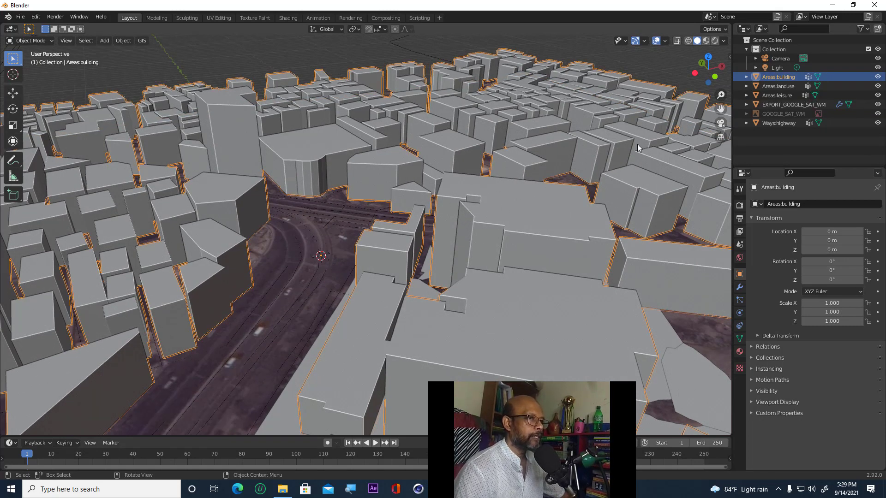
{"action": "left_click", "coordinate": [707, 41]}
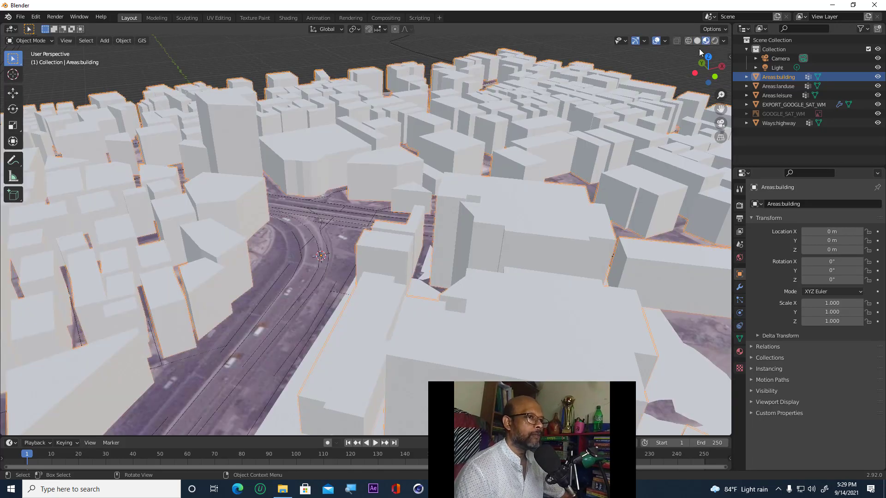
{"action": "left_click", "coordinate": [715, 41]}
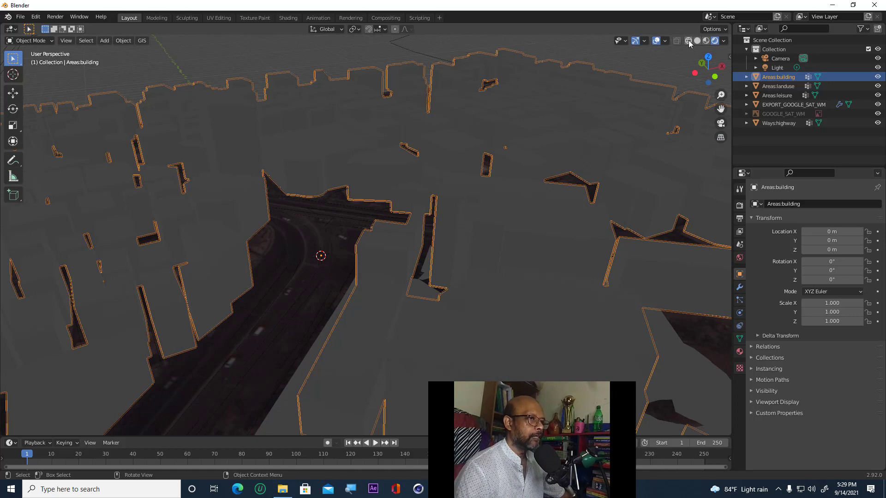
{"action": "left_click", "coordinate": [688, 41]}
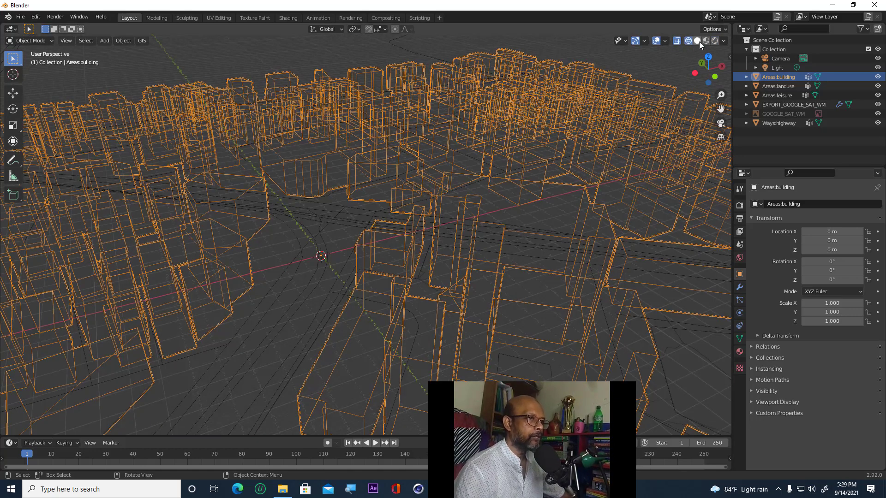
{"action": "left_click", "coordinate": [697, 41]}
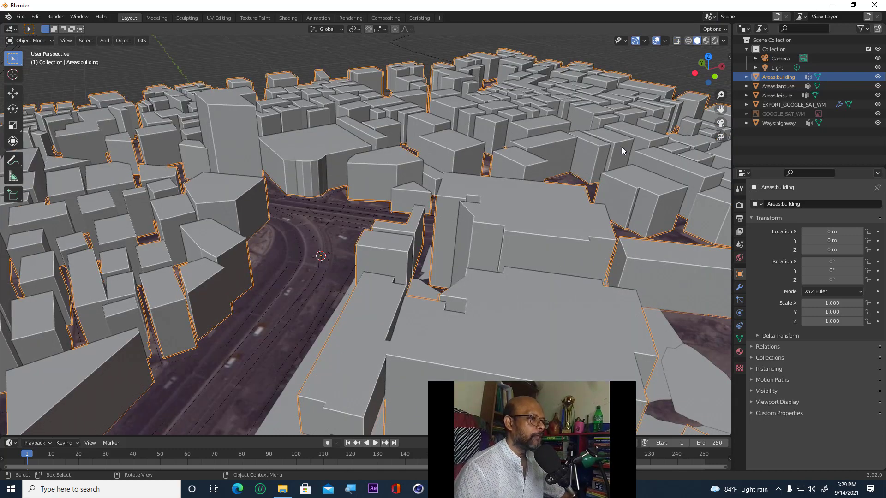
Step: Examine the extruded buildings around the road junction from street level, from above and from the opposite side
{"action": "middle_click_drag", "start_coordinate": [346, 211], "coordinate": [367, 195]}
{"action": "scroll", "coordinate": [366, 198], "scroll_direction": "down", "scroll_amount": 5}
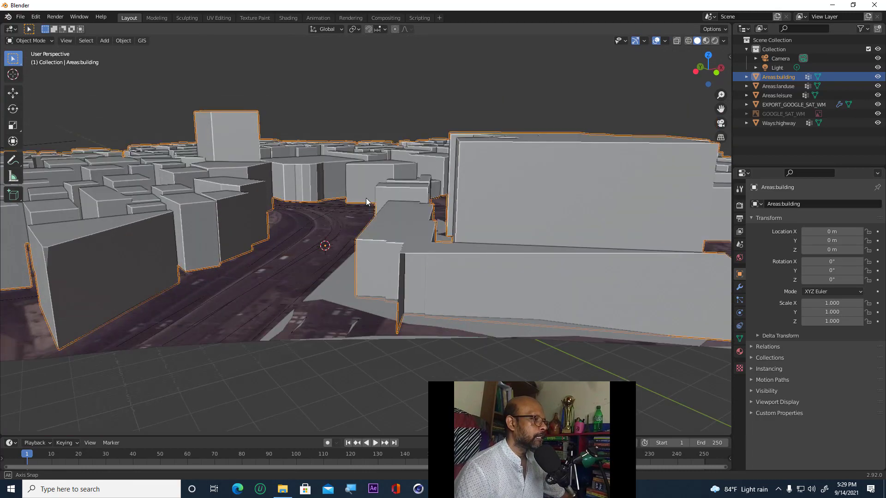
{"action": "scroll", "coordinate": [355, 159], "scroll_direction": "up", "scroll_amount": 5}
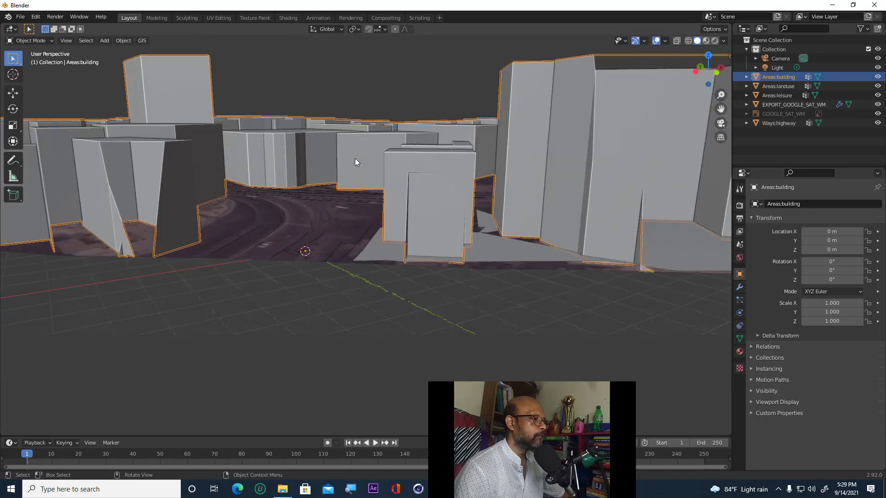
{"action": "middle_click_drag", "start_coordinate": [356, 158], "coordinate": [498, 295]}
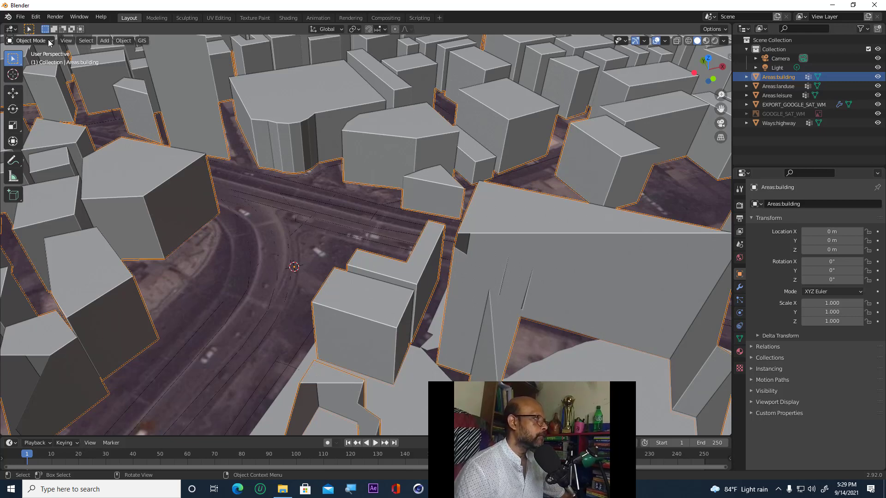
{"action": "middle_click_drag", "start_coordinate": [358, 209], "coordinate": [290, 181]}
{"action": "middle_click_drag", "start_coordinate": [290, 185], "coordinate": [383, 211]}
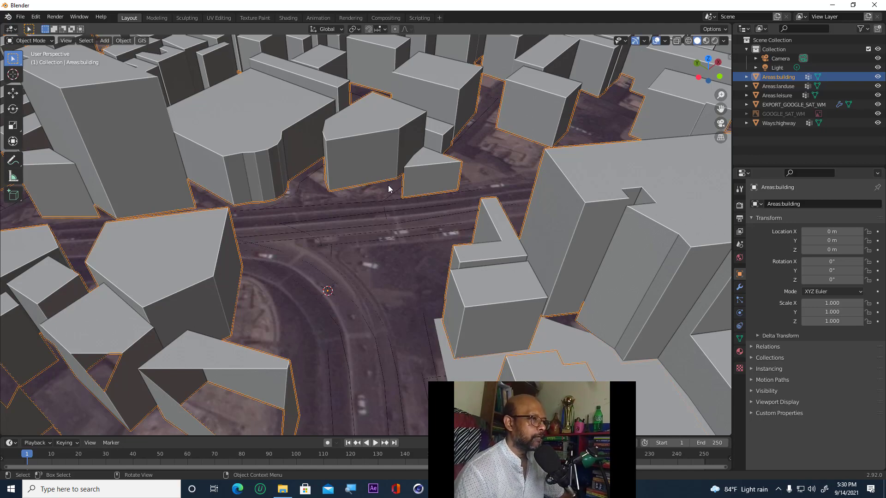
{"action": "middle_click_drag", "start_coordinate": [374, 201], "coordinate": [208, 217]}
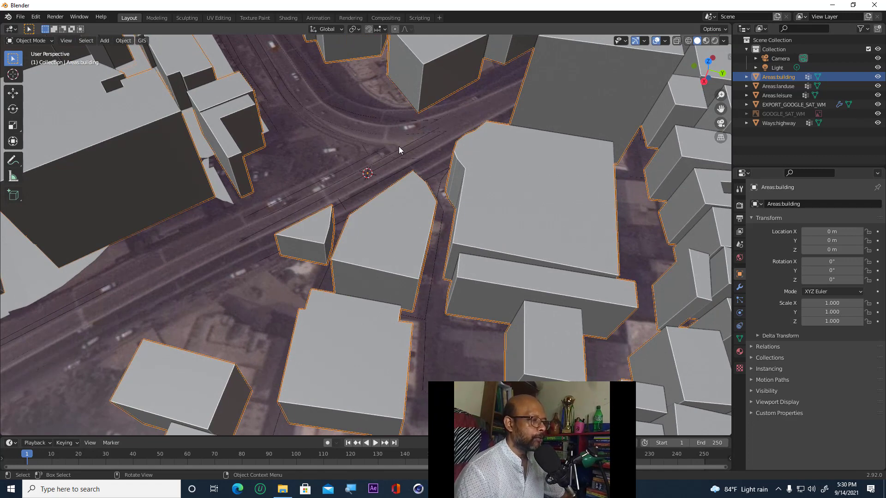
{"action": "scroll", "coordinate": [398, 145], "scroll_direction": "up", "scroll_amount": 2}
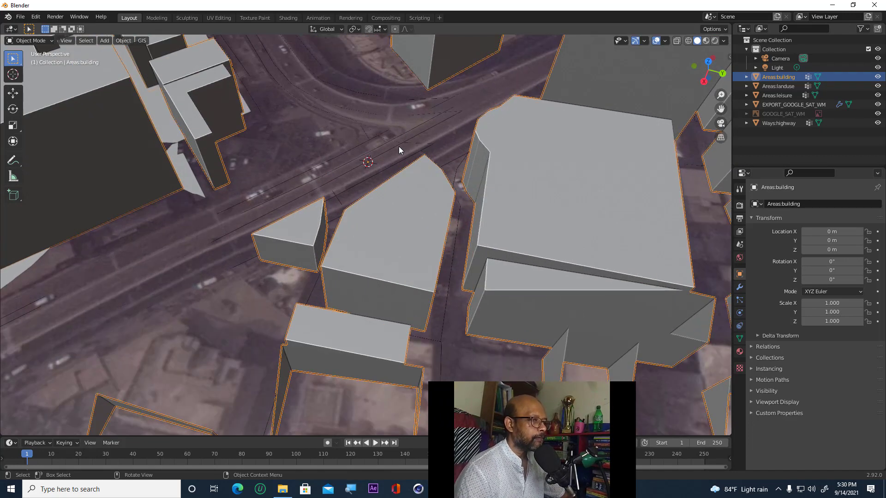